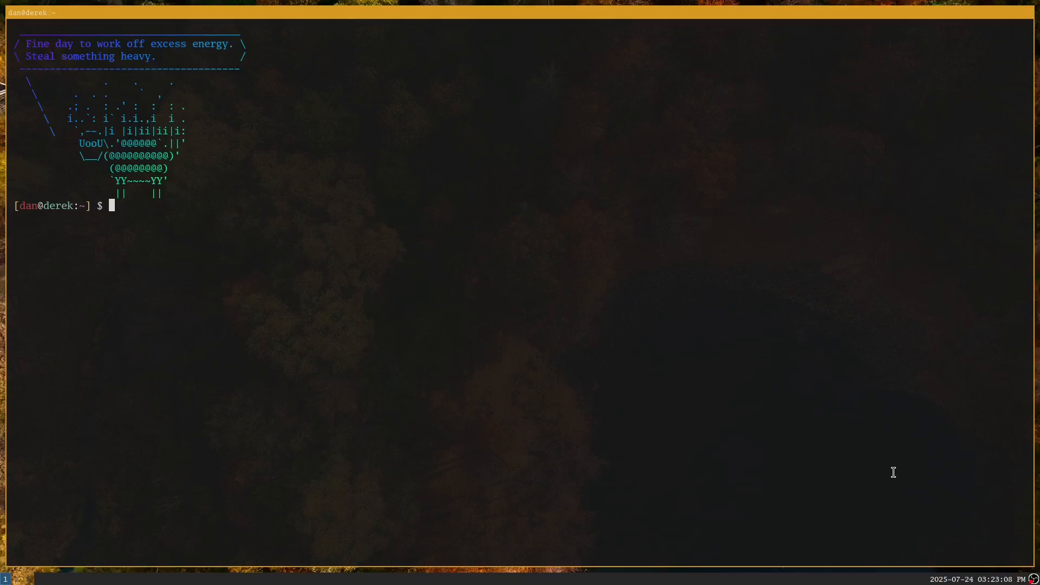
# In Virtual Machine Manager, start a new virtual machine from local install media, using debian-testing-amd64-netinst.iso from the Downloads pool.
pyautogui.press('super+2')
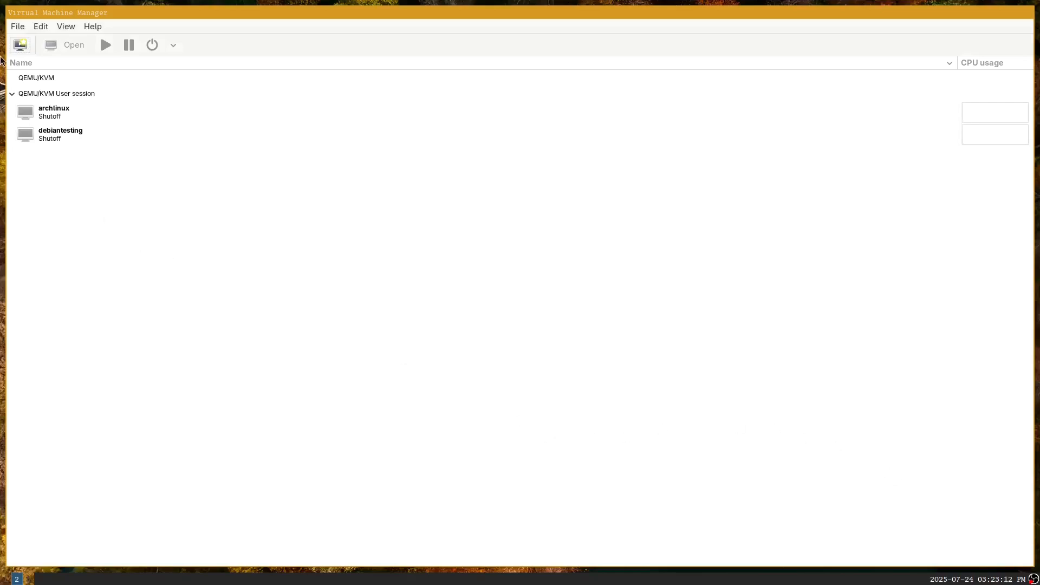
pyautogui.click(19, 46)
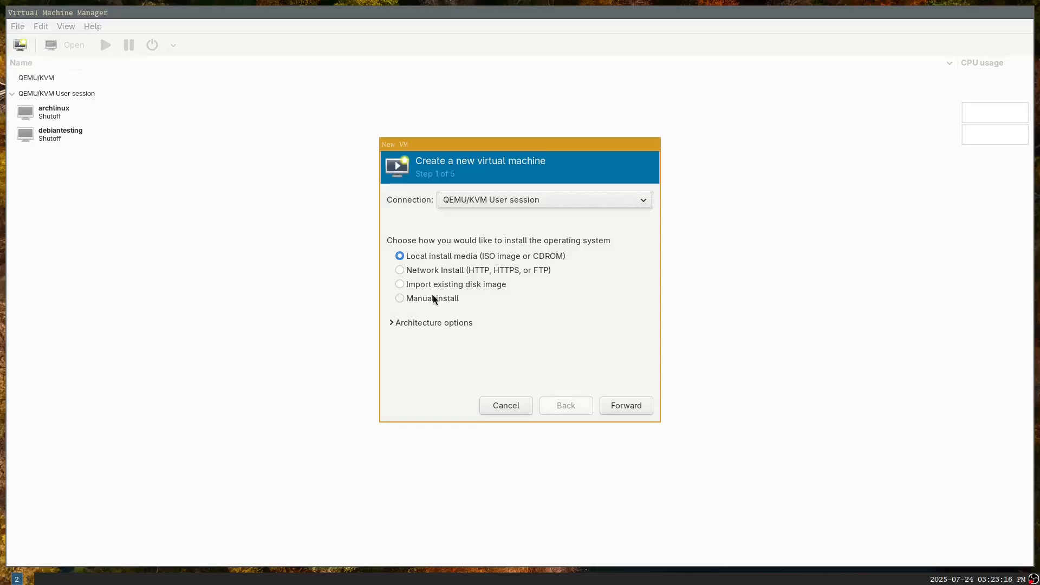
pyautogui.click(631, 409)
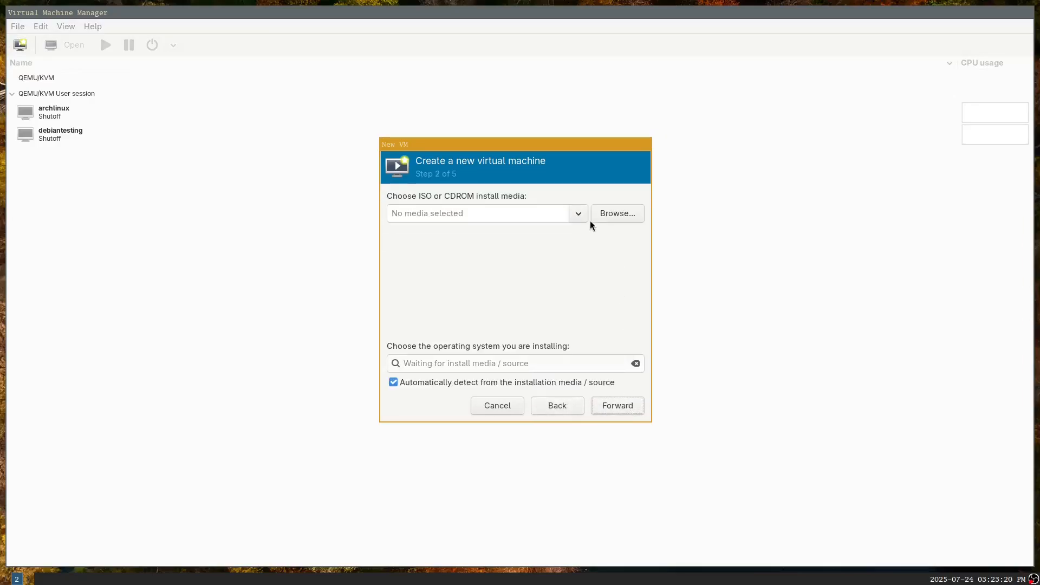
pyautogui.click(607, 219)
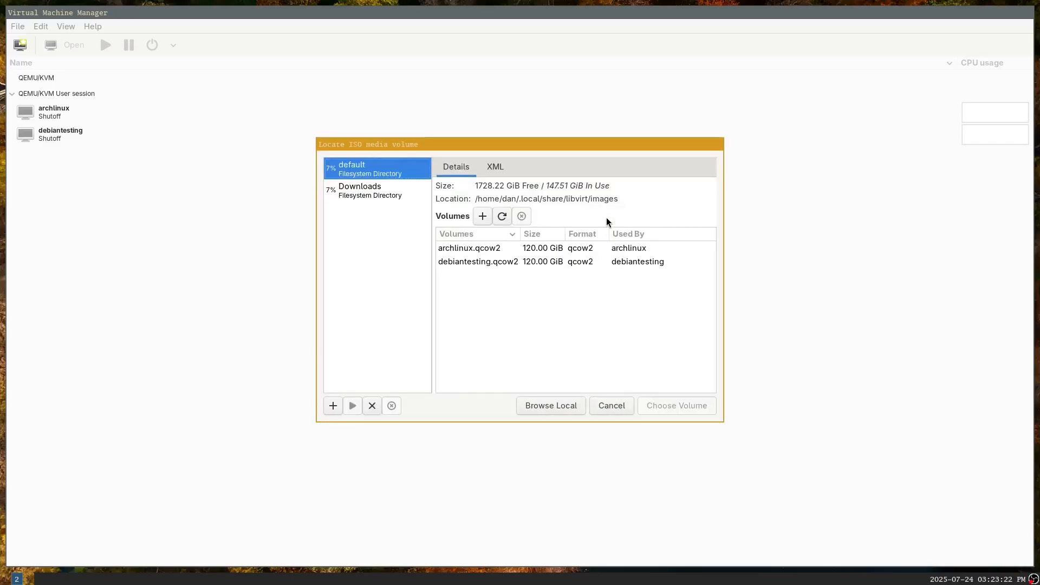
pyautogui.click(405, 197)
pyautogui.click(476, 262)
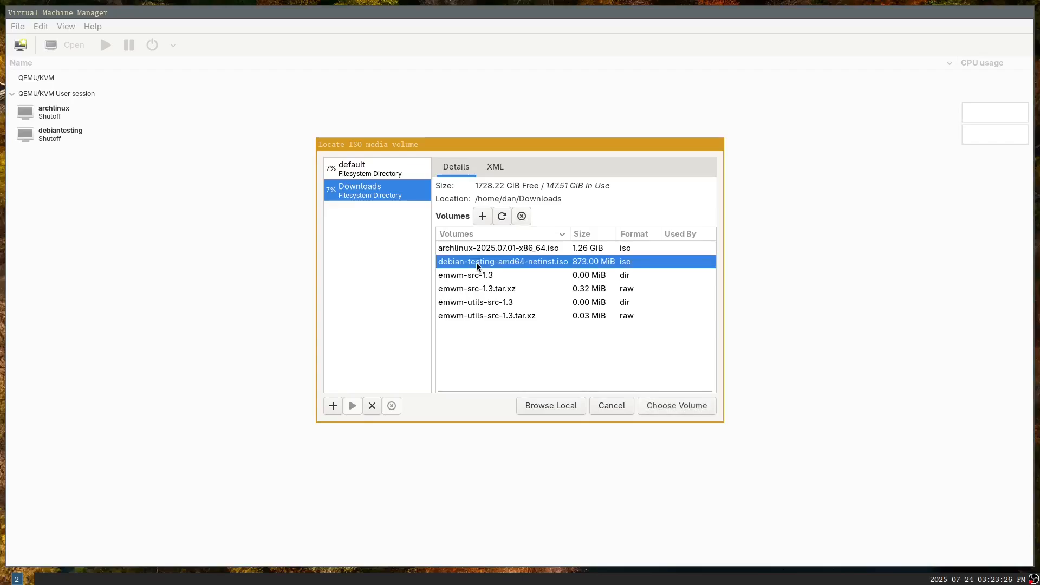
pyautogui.click(657, 406)
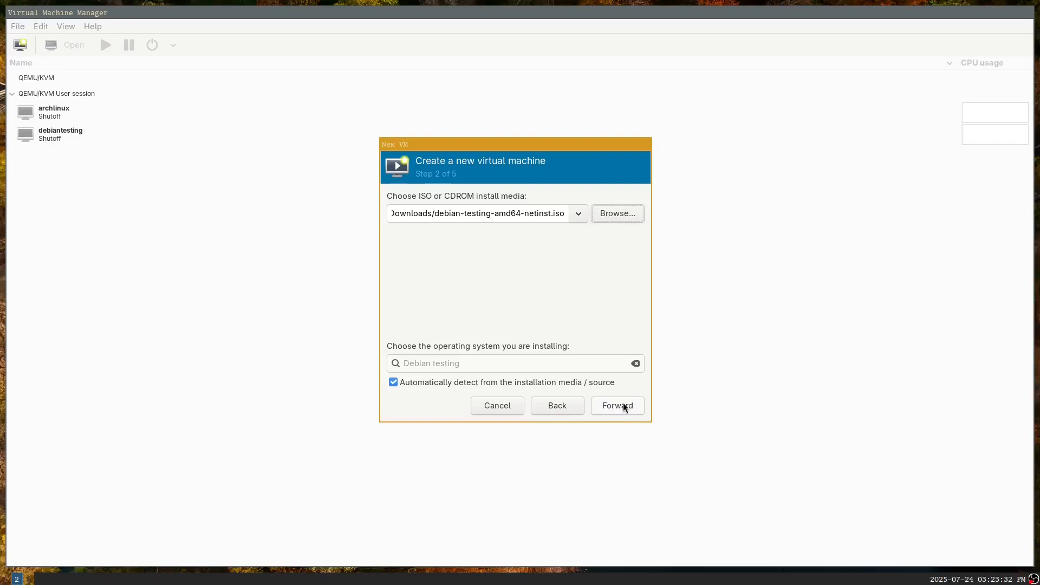
pyautogui.click(625, 407)
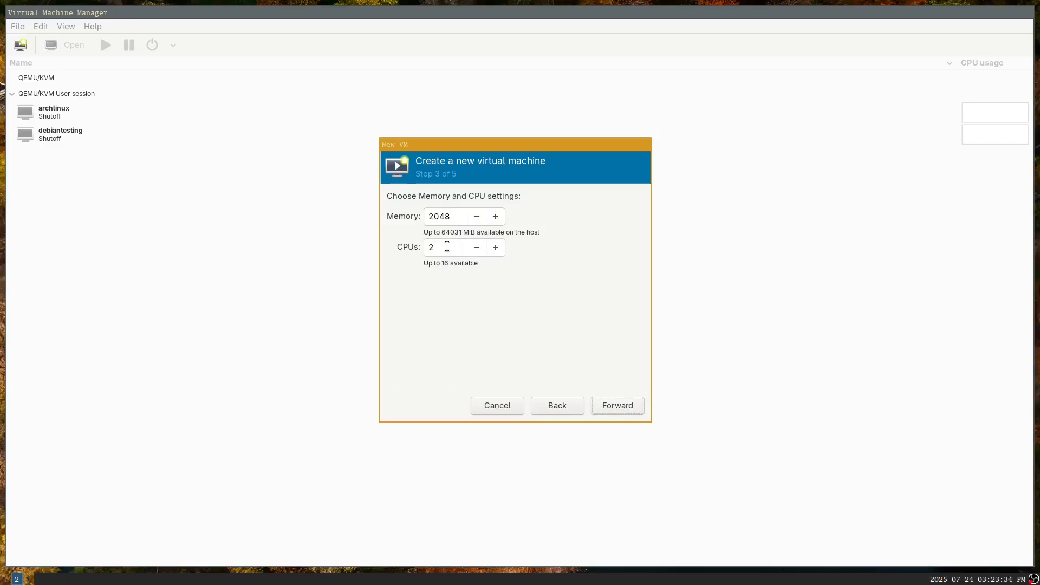
# Allocate 4 CPUs and 8192 MiB of memory to the new virtual machine.
pyautogui.click(448, 247)
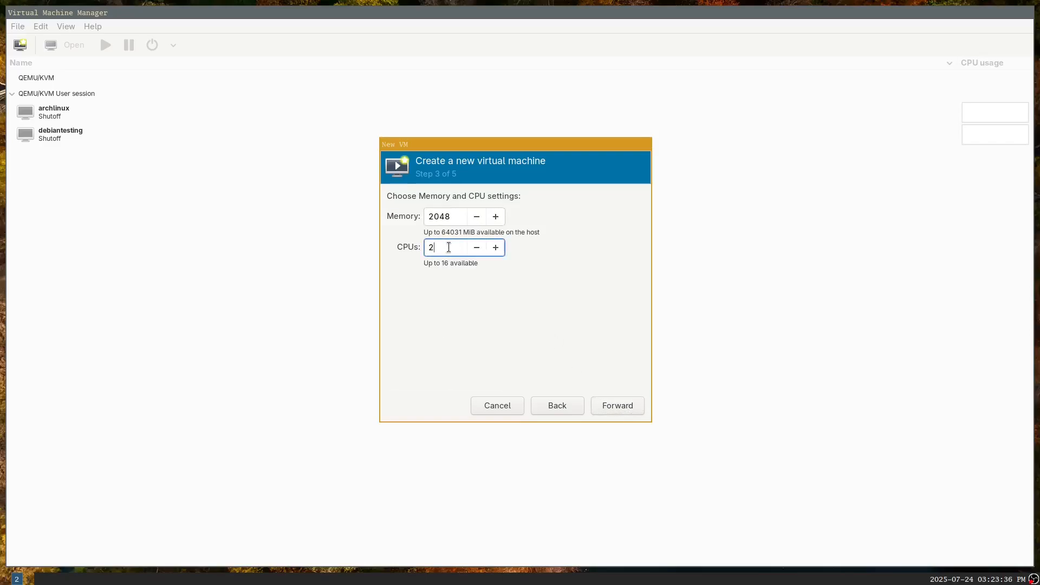
pyautogui.press('BackSpace')
pyautogui.write('4')
pyautogui.doubleClick(456, 215)
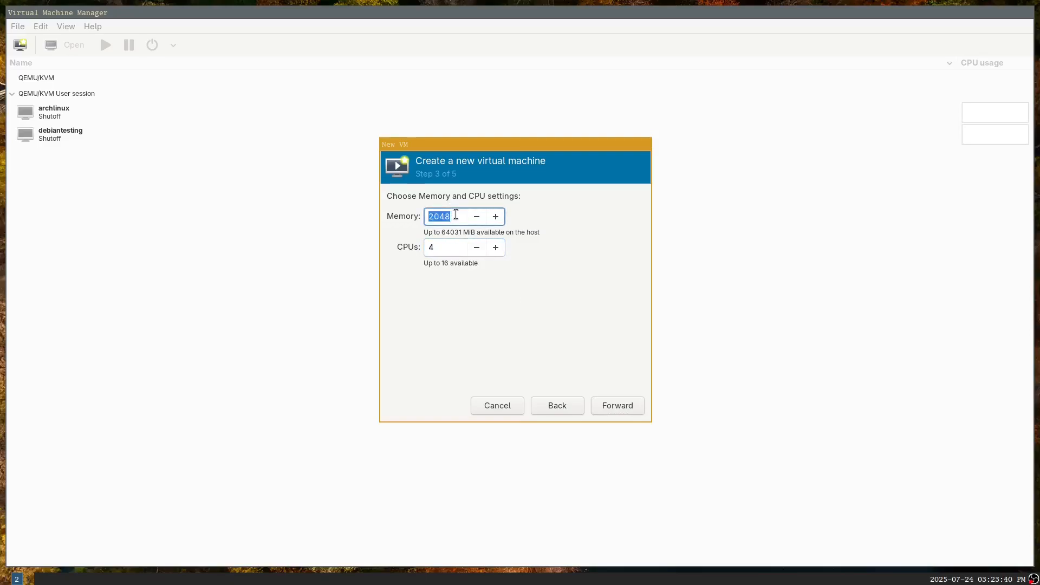
pyautogui.write('81')
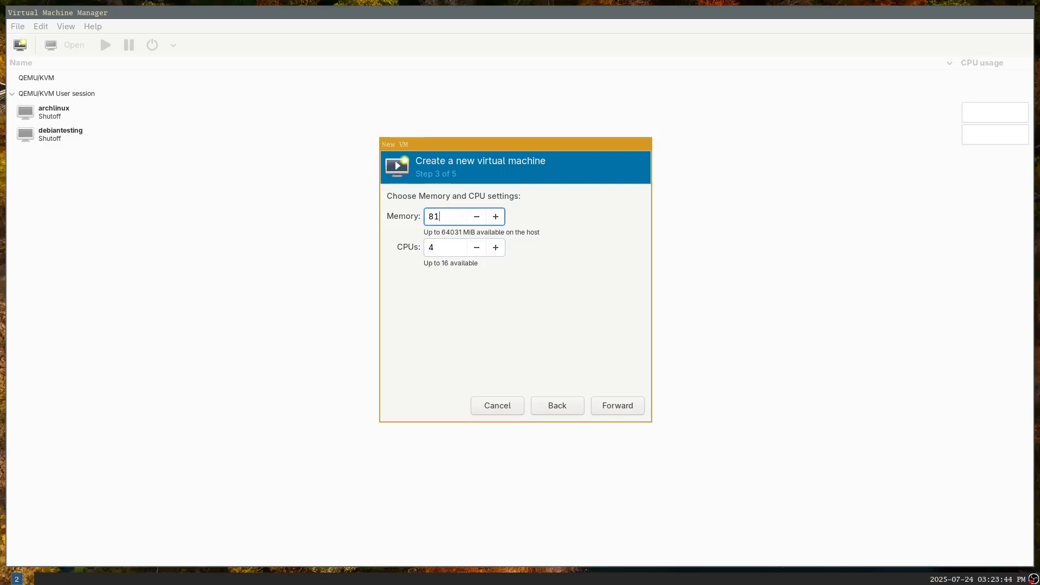
pyautogui.write('92')
pyautogui.click(616, 408)
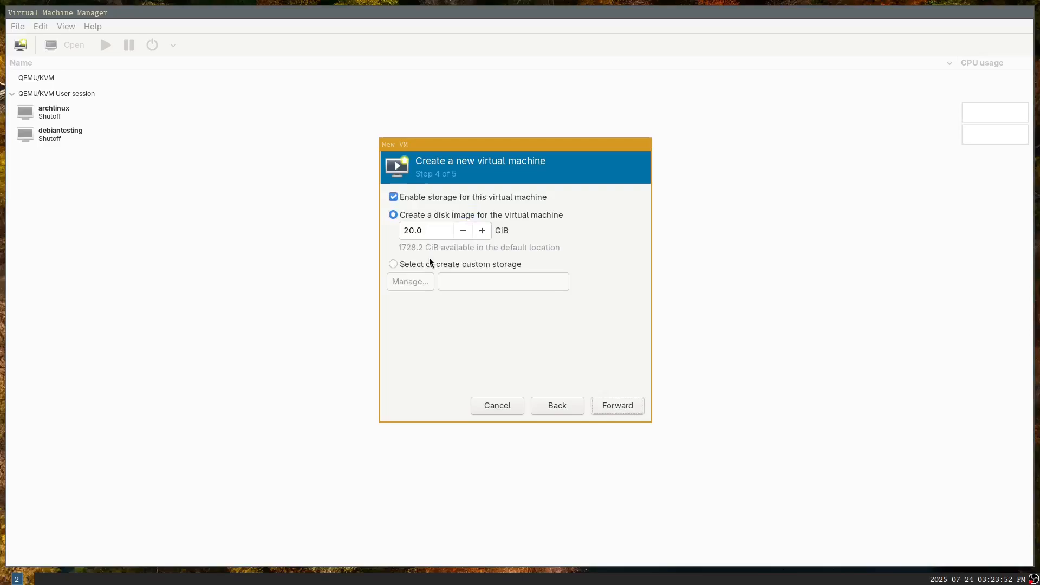
# Set the virtual machine's disk image size to 120 GiB and finish creating the machine with the suggested name.
pyautogui.doubleClick(427, 231)
pyautogui.click(427, 233)
pyautogui.tripleClick(427, 234)
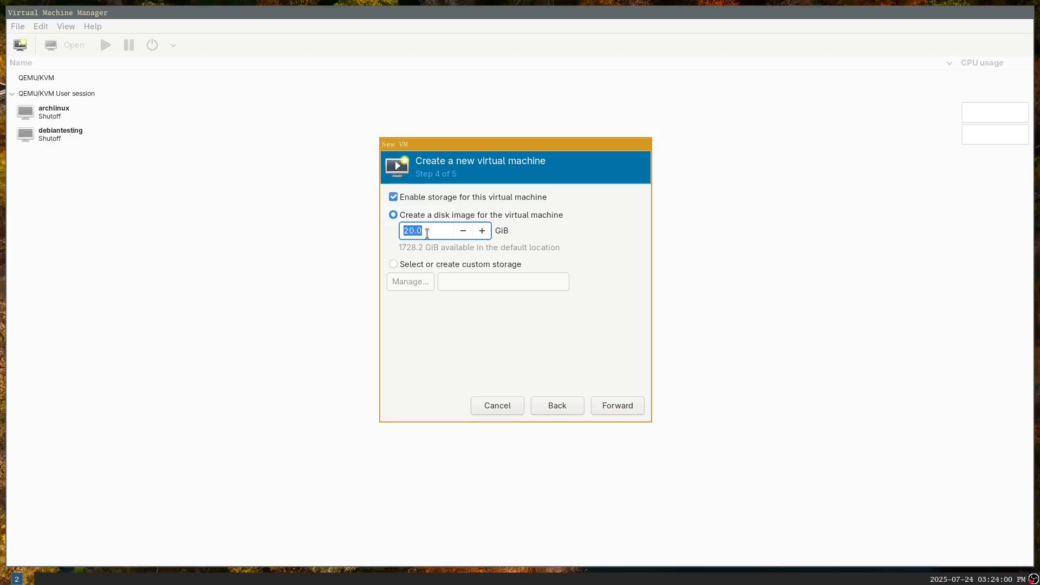
pyautogui.write('120')
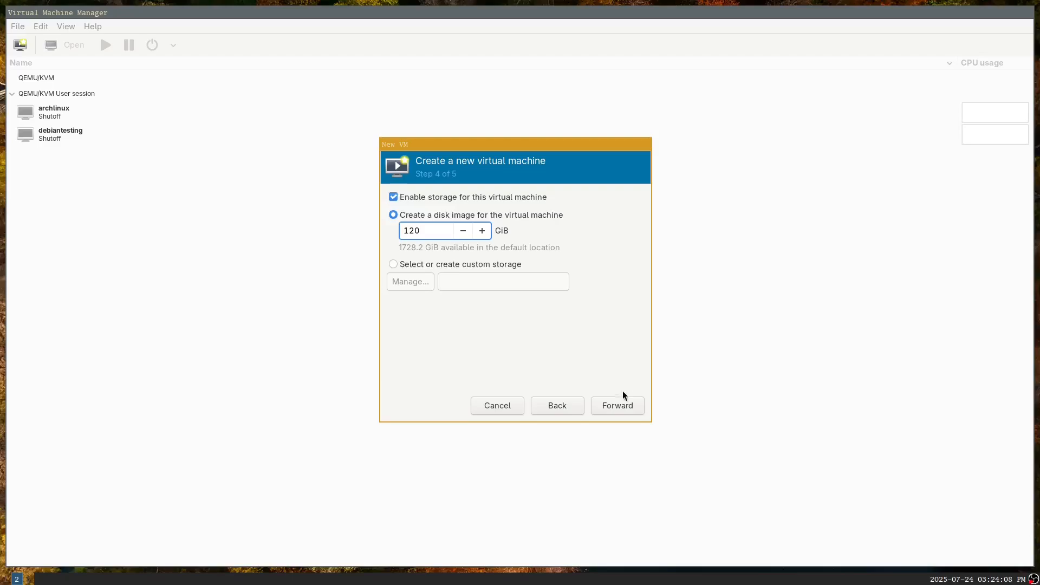
pyautogui.click(623, 408)
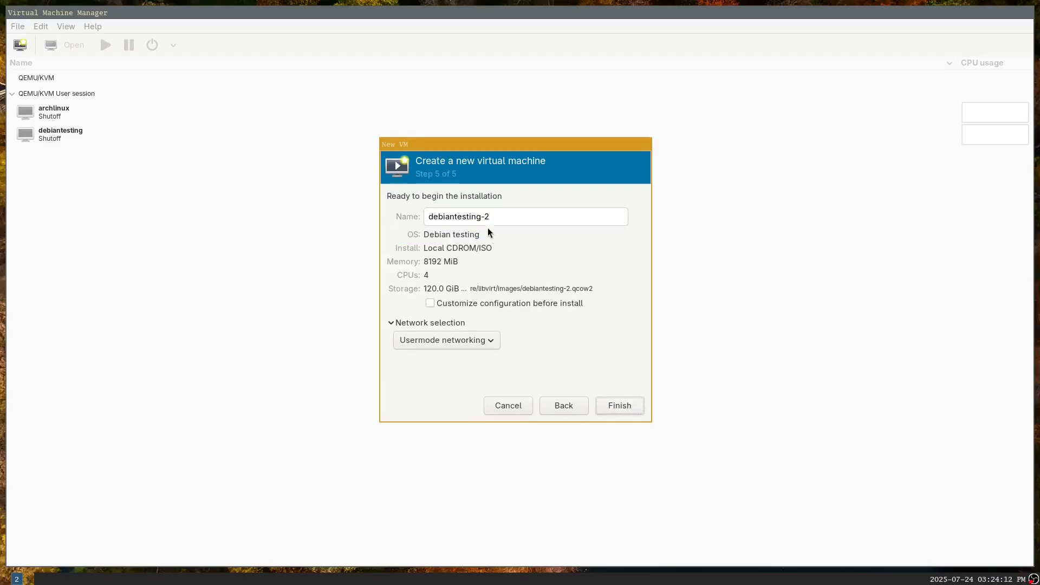
pyautogui.click(617, 410)
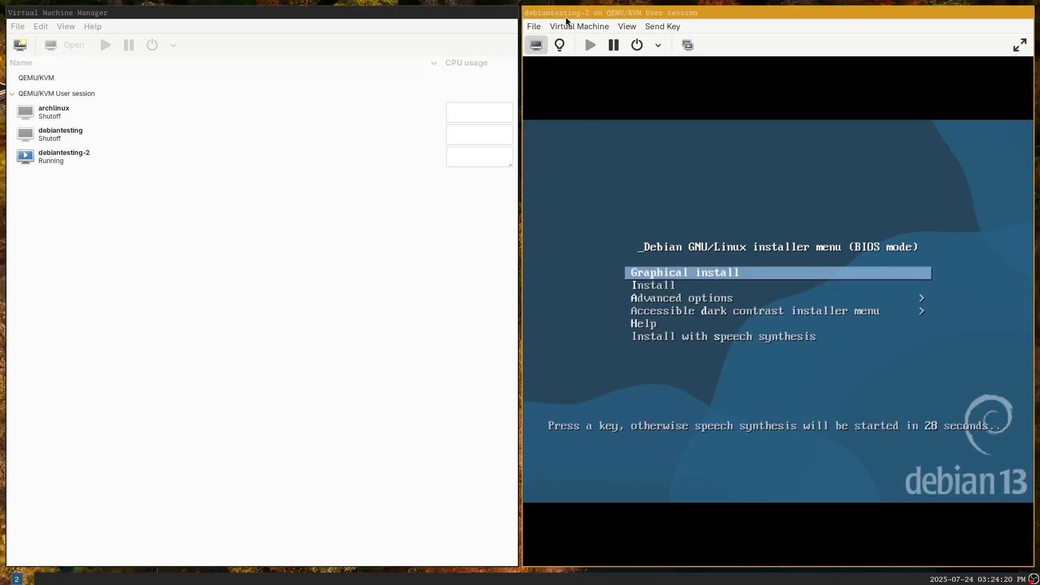
# Show the virtual machine's console in fullscreen and boot the non-graphical Install option of the Debian installer.
pyautogui.click(629, 28)
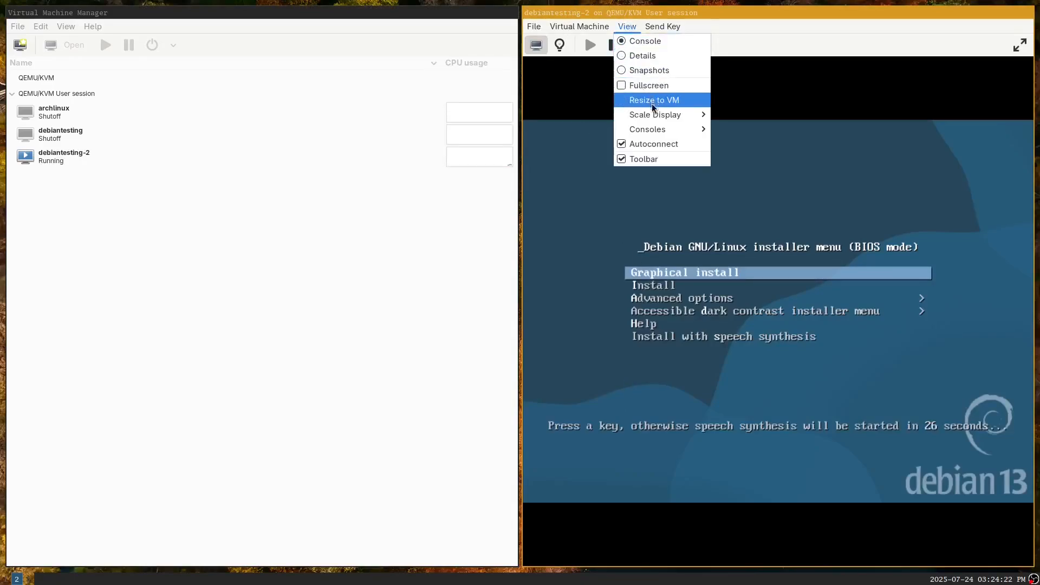
pyautogui.click(652, 88)
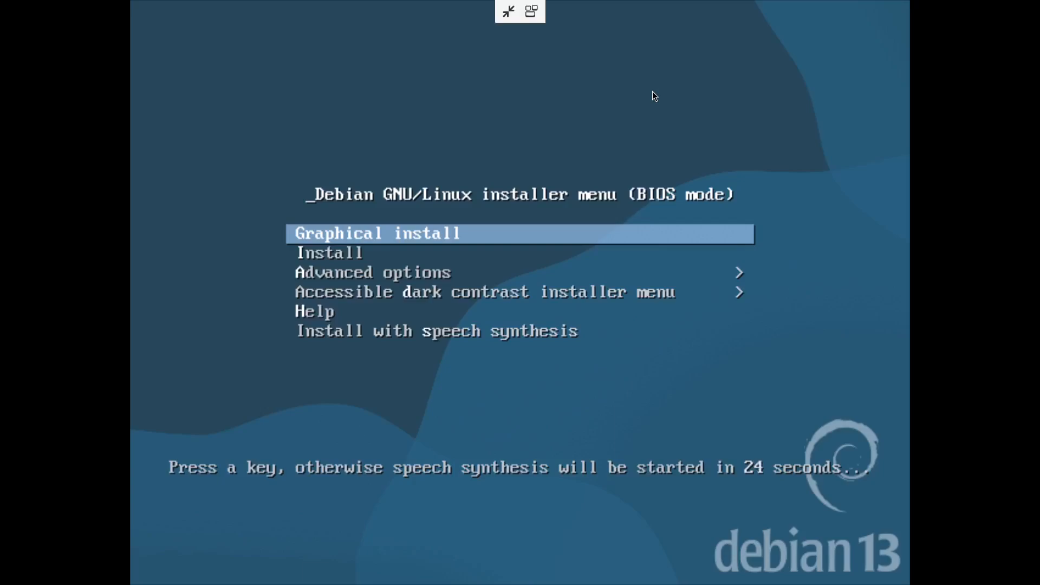
pyautogui.press('Down')
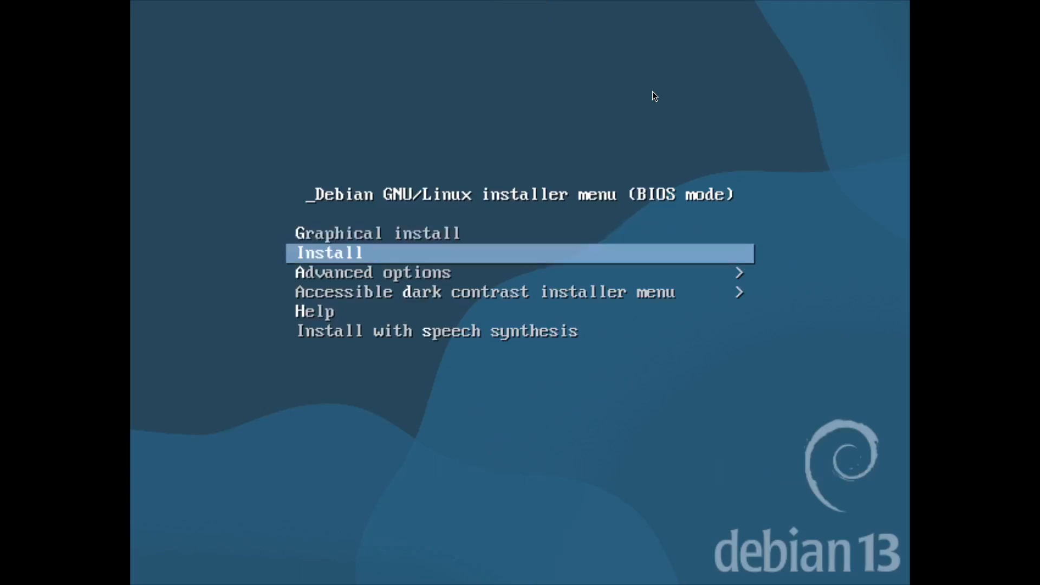
pyautogui.press('Return')
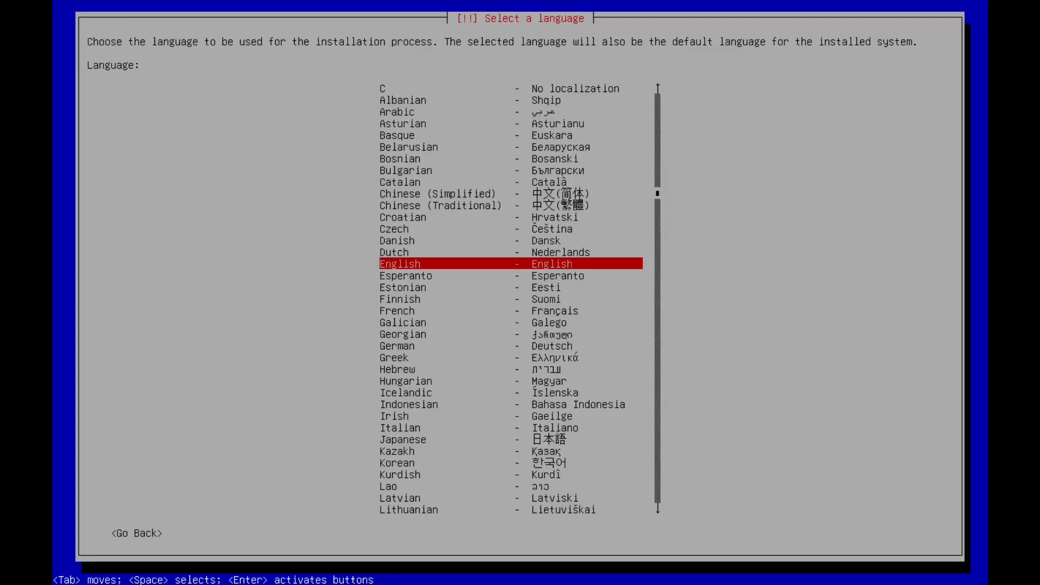
# Set the installer's localization to English, United States, with the American English keymap.
pyautogui.press('Return')
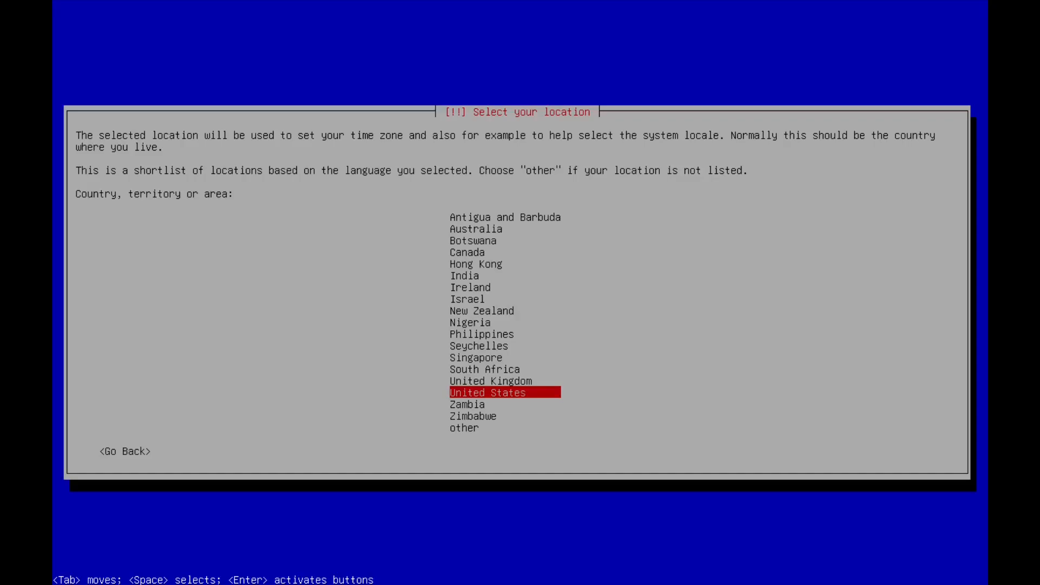
pyautogui.press('Return')
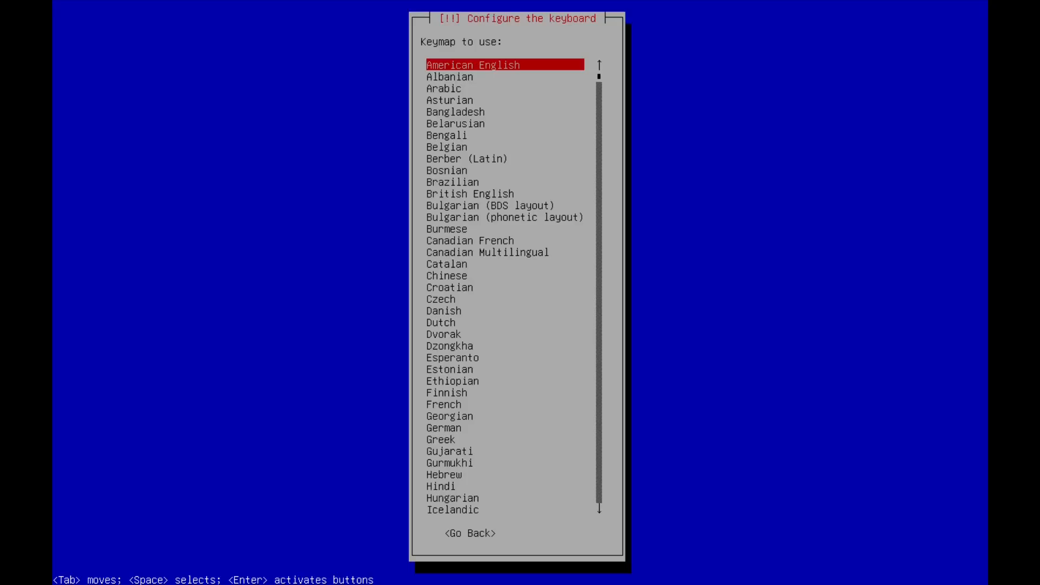
pyautogui.press('Return')
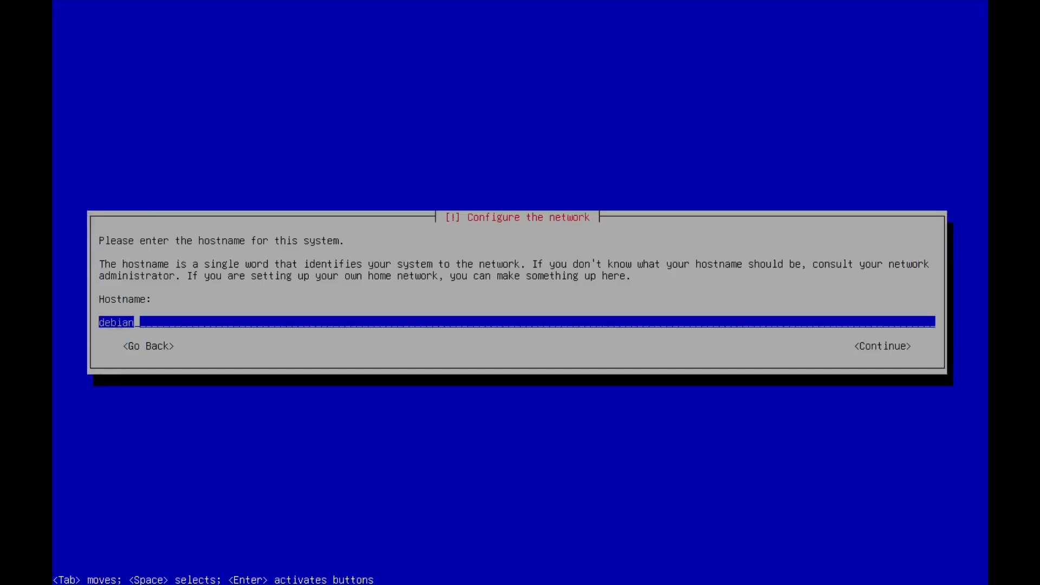
# Replace the suggested hostname with test2 and continue the network configuration.
pyautogui.press('BackSpace')
pyautogui.press('BackSpace')
pyautogui.press('BackSpace')
pyautogui.press('BackSpace')
pyautogui.press('BackSpace')
pyautogui.press('BackSpace')
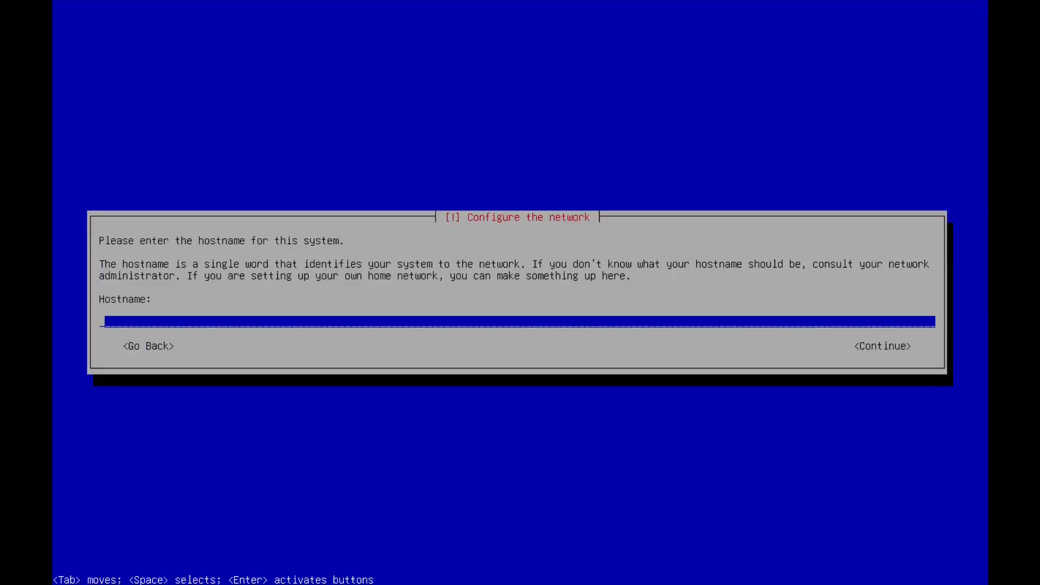
pyautogui.write('test2')
pyautogui.press('Tab')
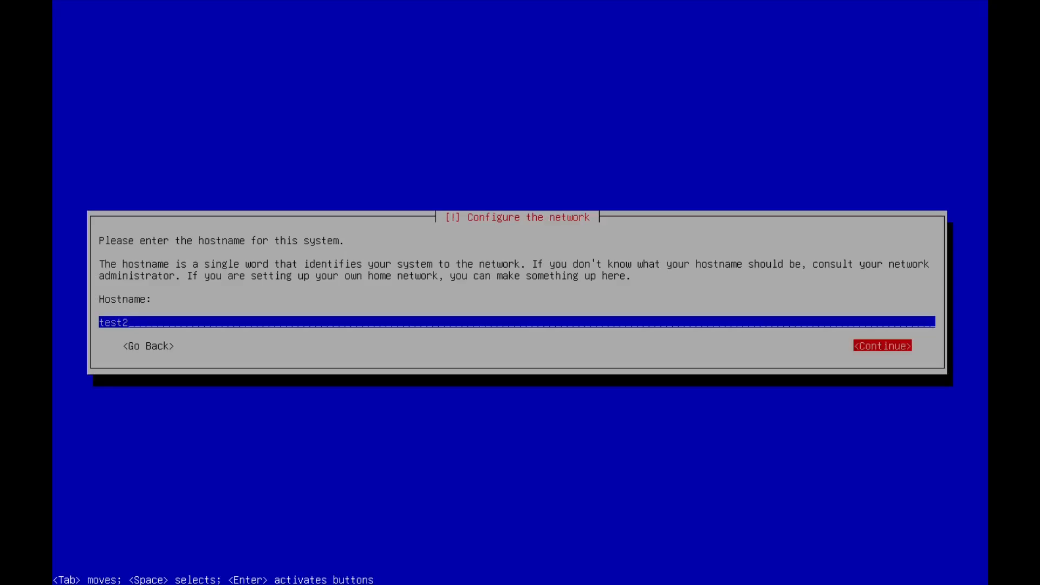
pyautogui.press('Return')
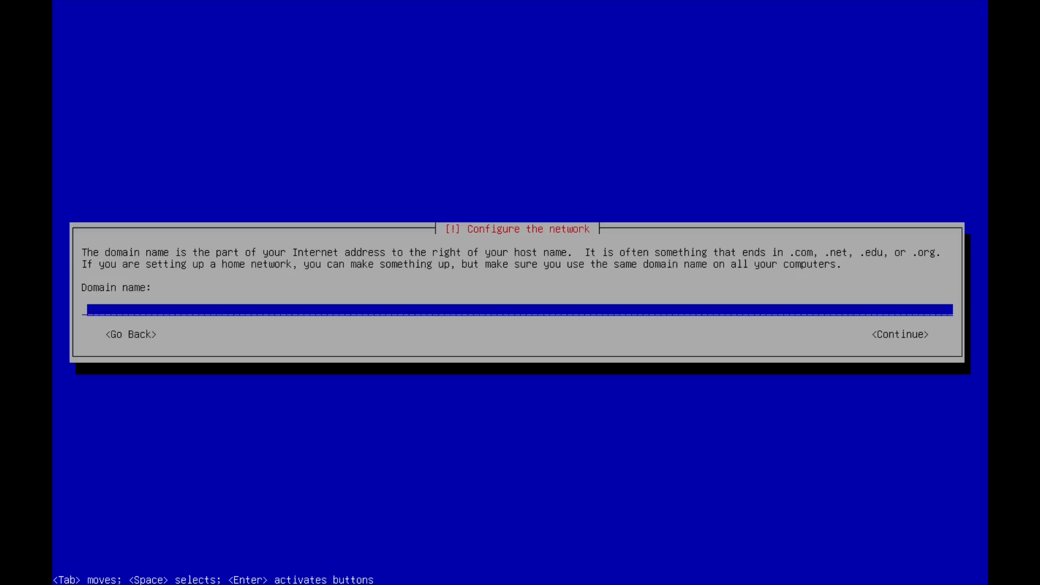
# Set the network domain name to virtuoso and continue.
pyautogui.write('t')
pyautogui.press('BackSpace')
pyautogui.write('virtuoso')
pyautogui.press('Tab')
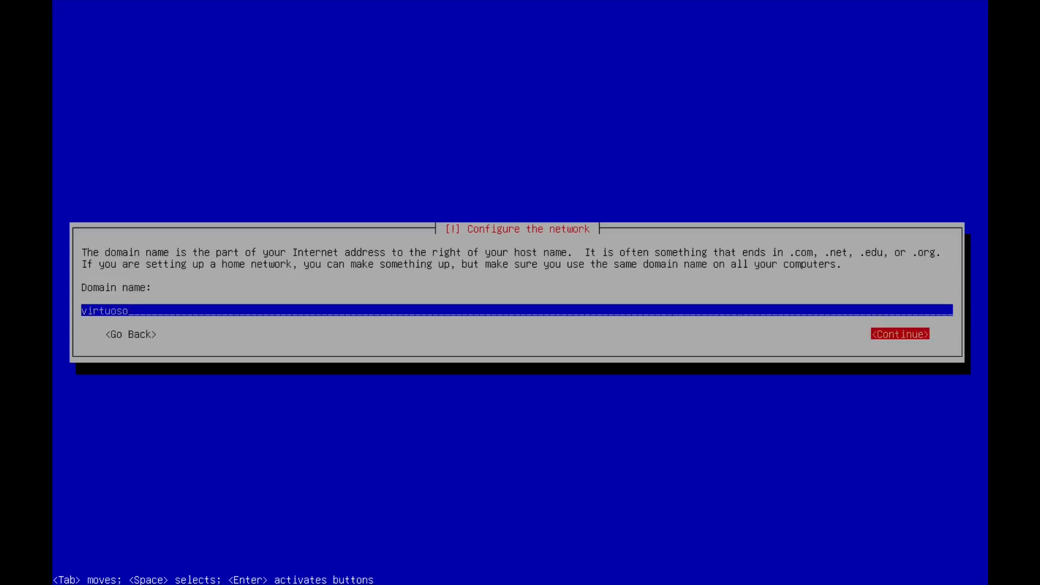
pyautogui.press('Return')
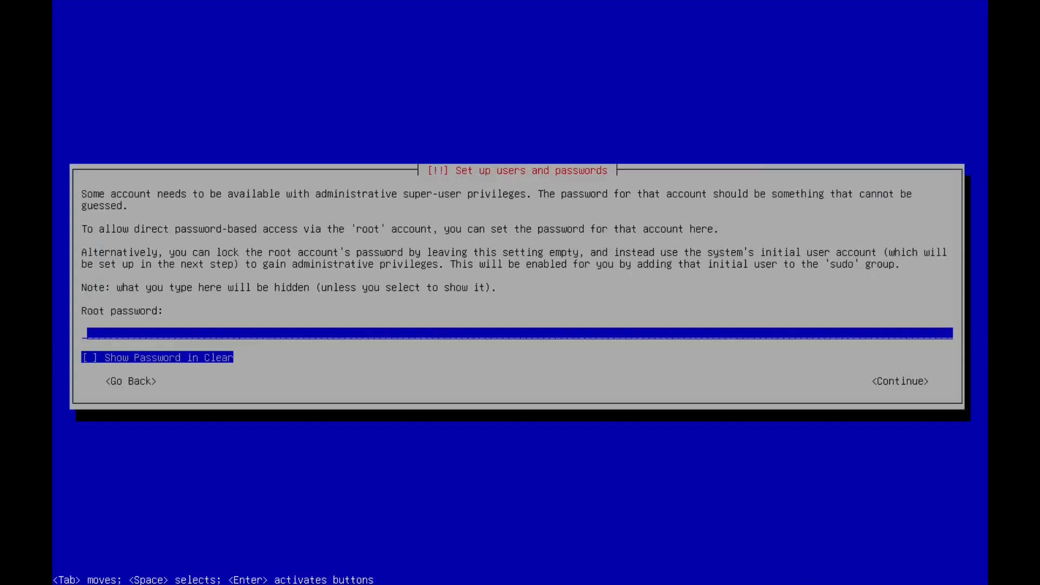
# Enter the root password and re-enter it for verification, keeping it hidden.
pyautogui.write('***********')
pyautogui.press('Tab')
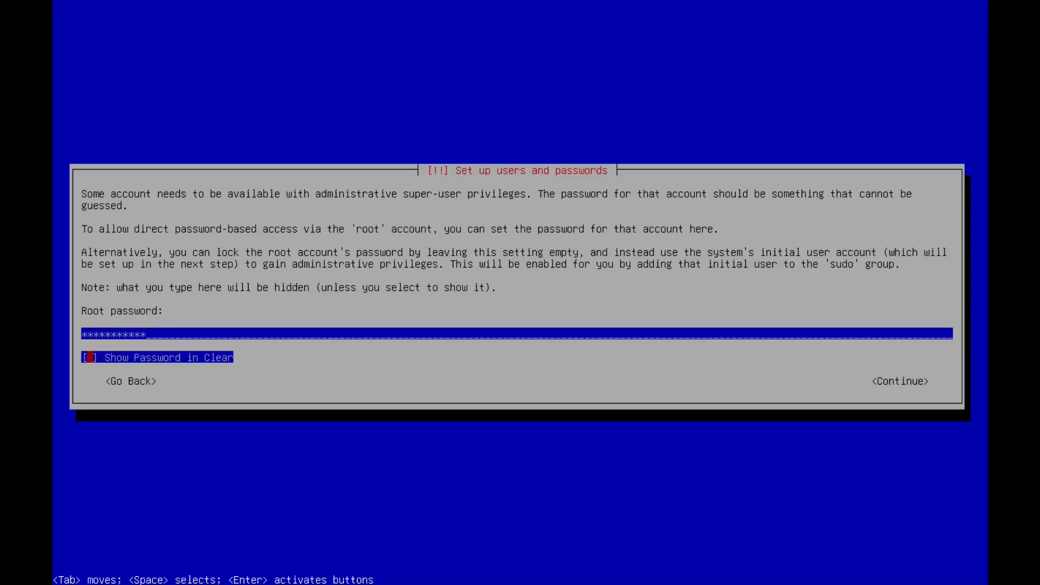
pyautogui.press('Tab')
pyautogui.press('Return')
pyautogui.write('*****')
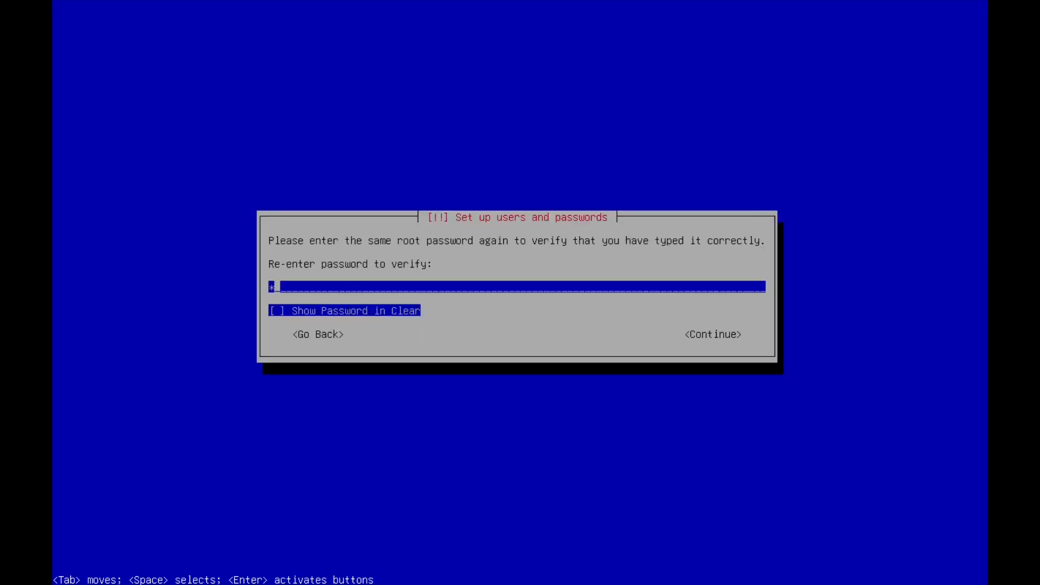
pyautogui.write('******')
pyautogui.press('Tab')
pyautogui.press('Tab')
pyautogui.press('Return')
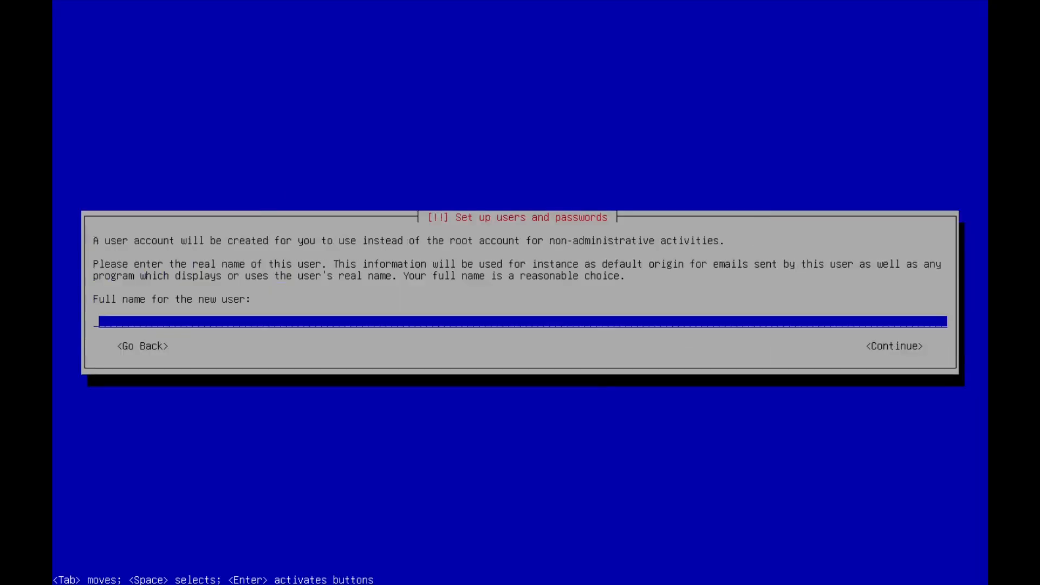
# Enter the new user's full name and accept the suggested username for the account.
pyautogui.write('dan')
pyautogui.press('Return')
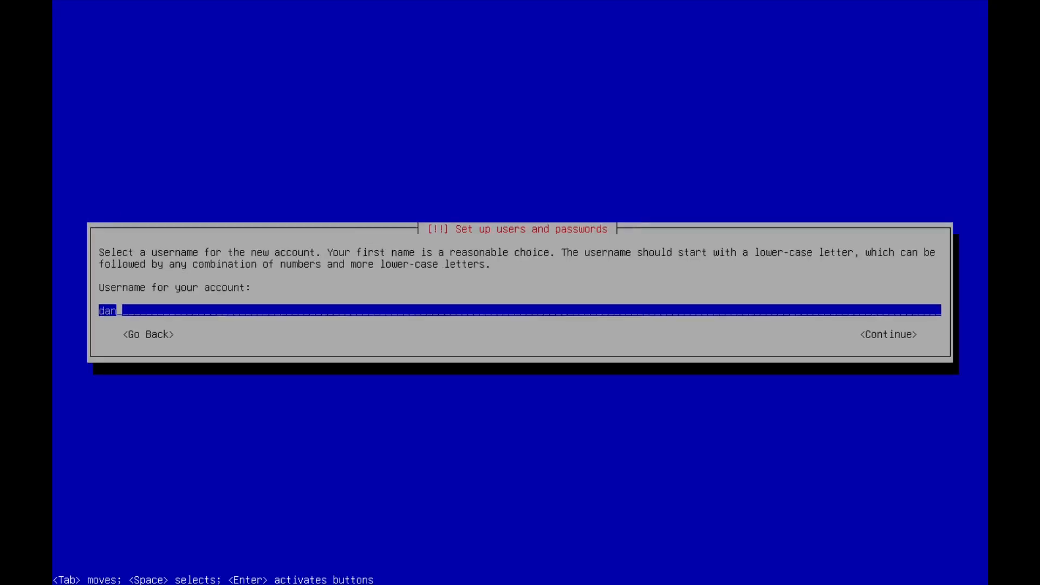
pyautogui.press('Return')
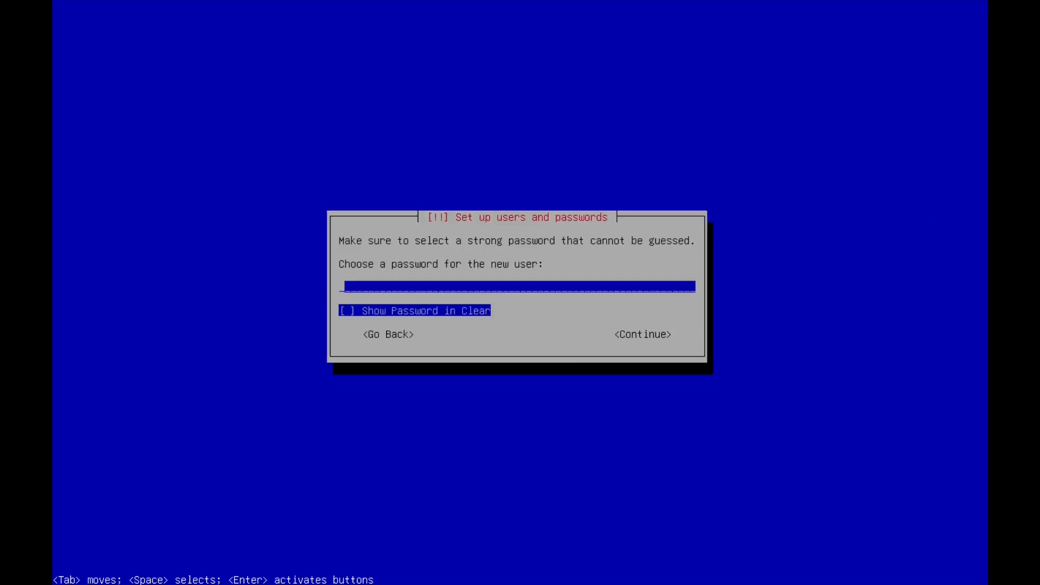
# Enter the new user's account password and re-enter it for verification, keeping it hidden.
pyautogui.write('***********')
pyautogui.press('Tab')
pyautogui.press('Tab')
pyautogui.press('Return')
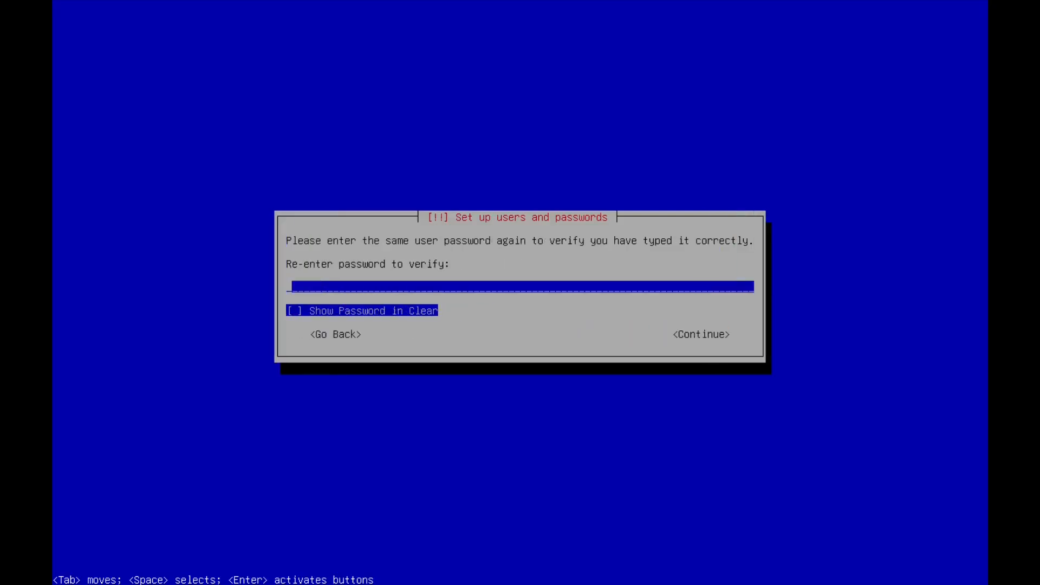
pyautogui.write('***********')
pyautogui.press('Tab')
pyautogui.press('Tab')
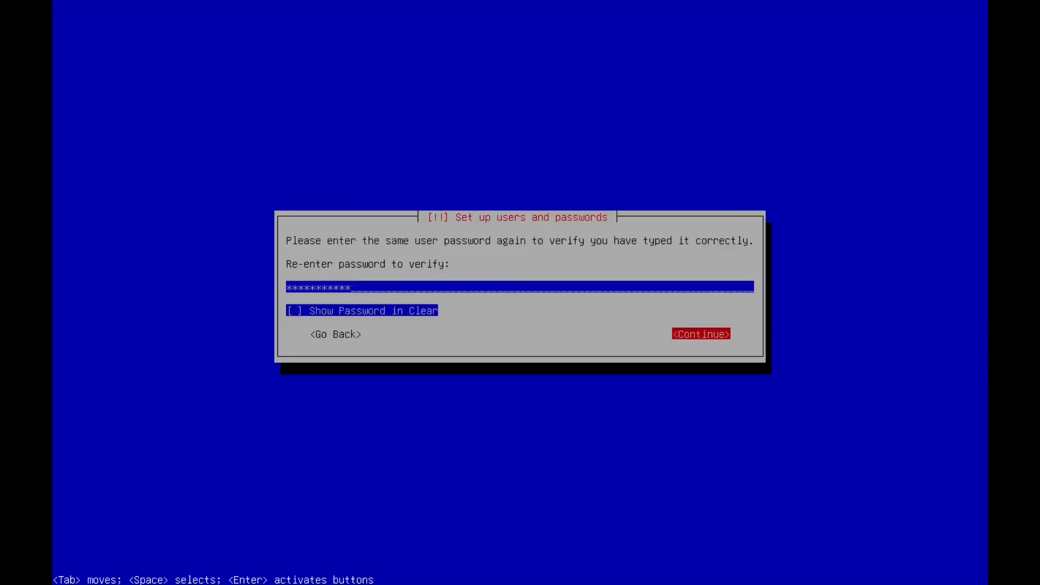
pyautogui.press('Return')
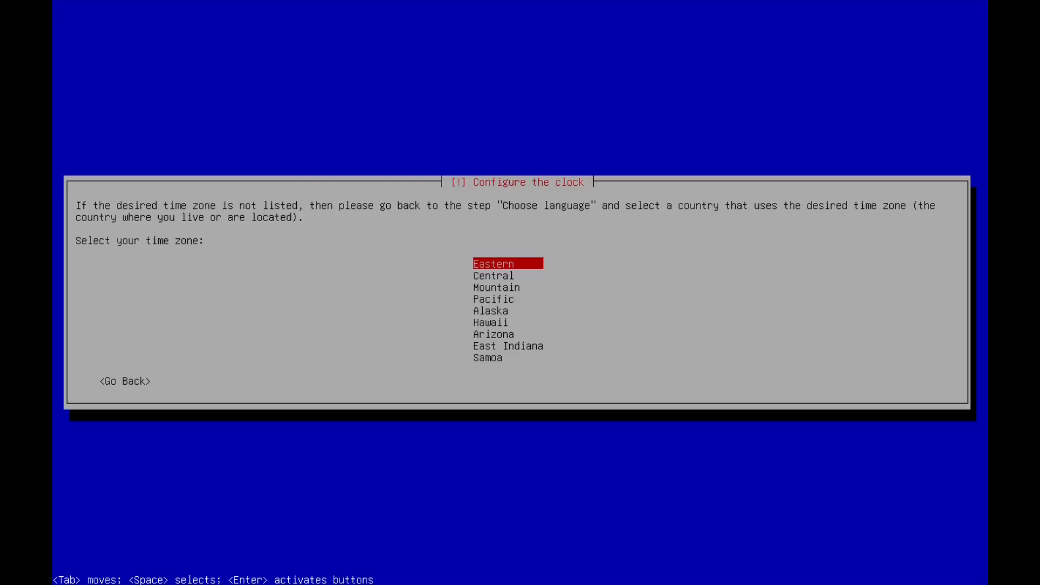
# Set the time zone to Eastern and choose guided partitioning that uses the entire disk, without LVM.
pyautogui.press('Return')
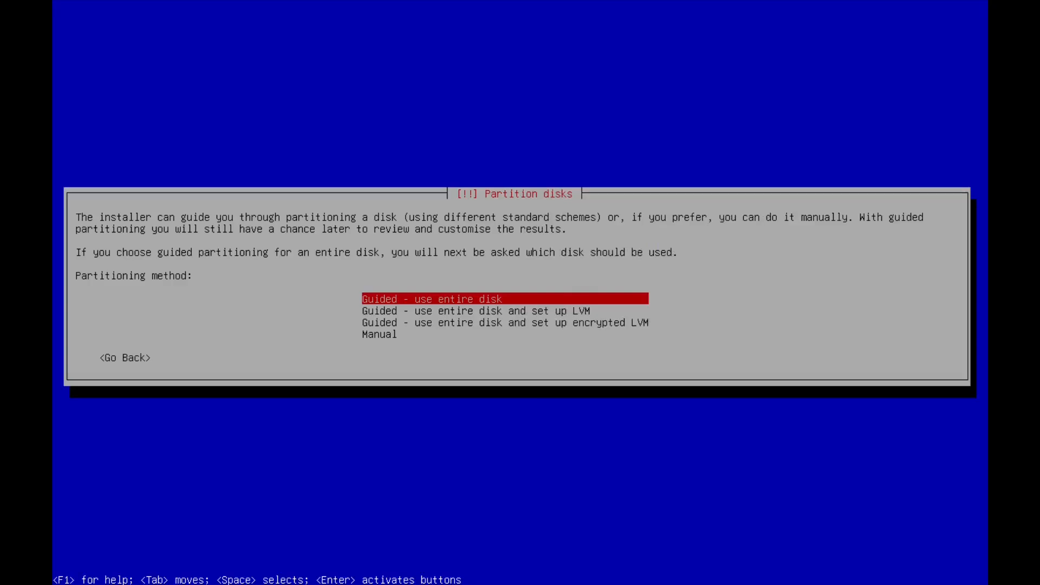
pyautogui.press('Down')
pyautogui.press('Down')
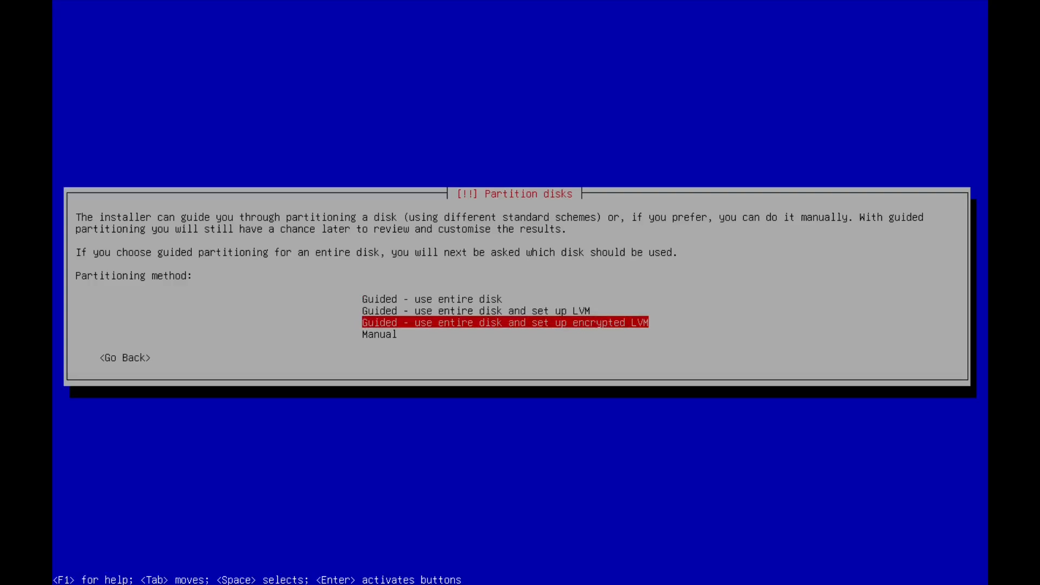
pyautogui.press('Up')
pyautogui.press('Up')
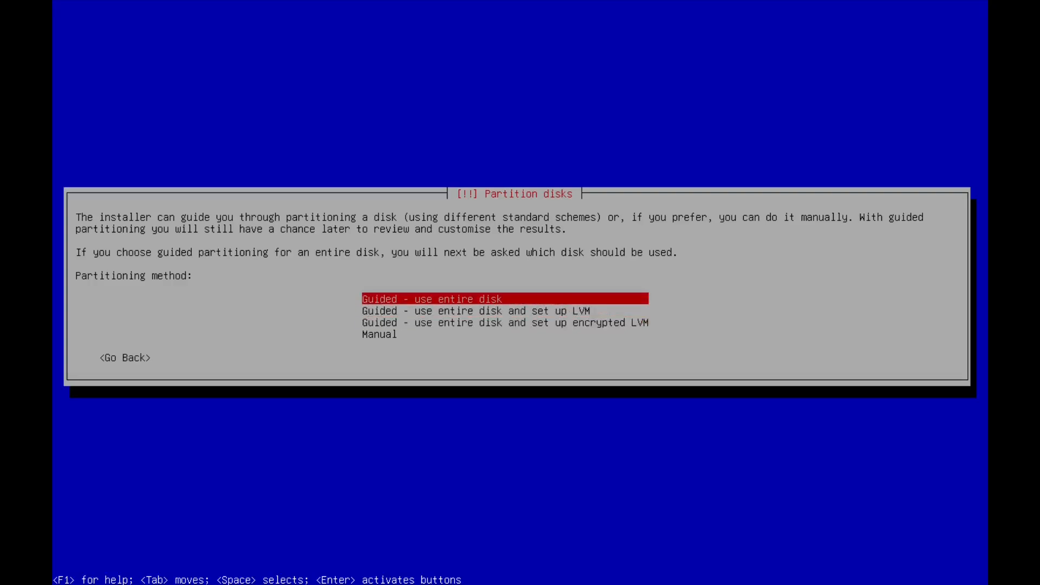
pyautogui.press('Return')
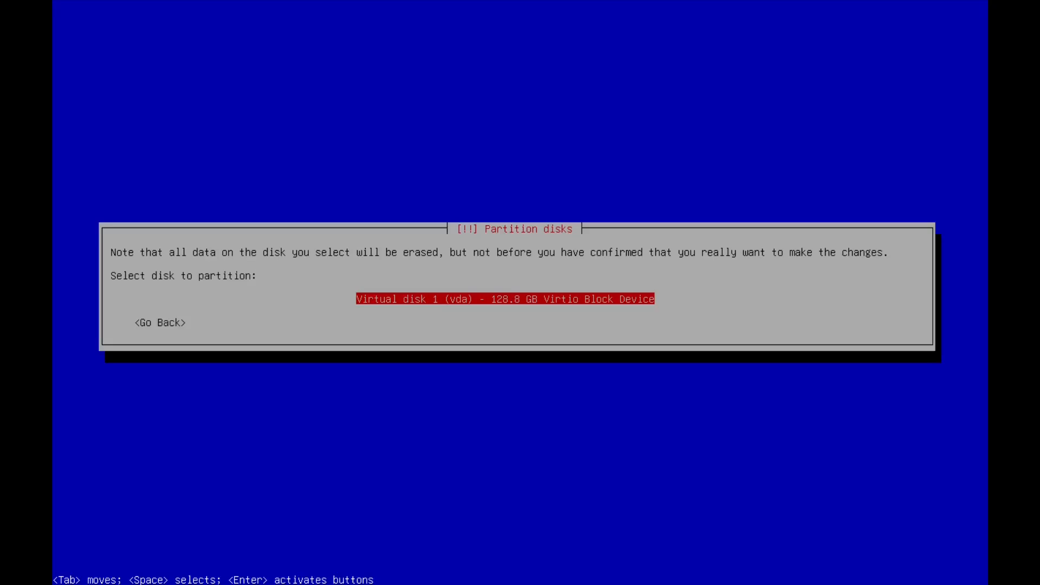
# Partition Virtual disk 1 (vda) with all files in one partition and write the changes to disk.
pyautogui.press('Return')
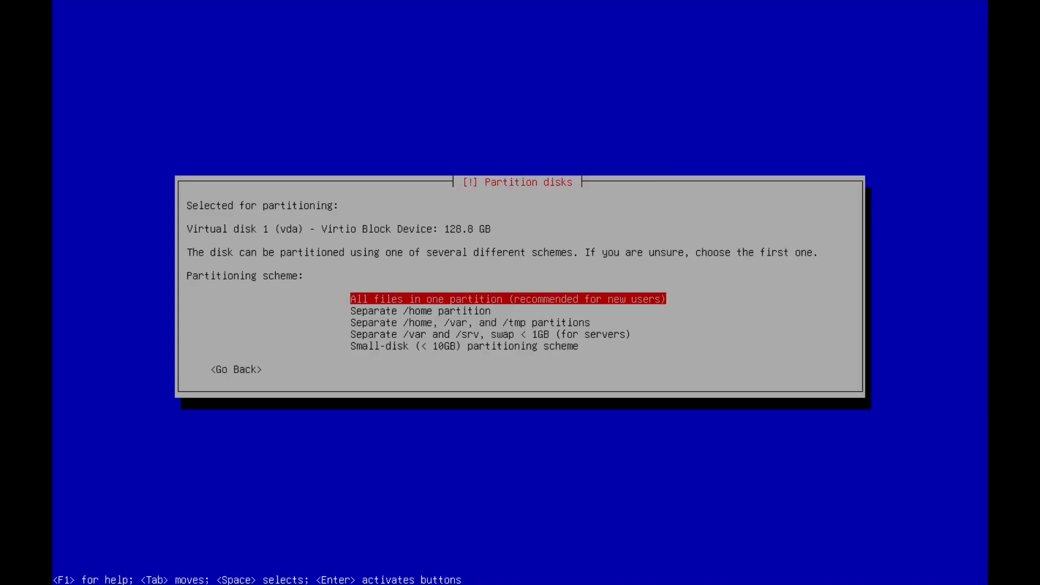
pyautogui.press('Return')
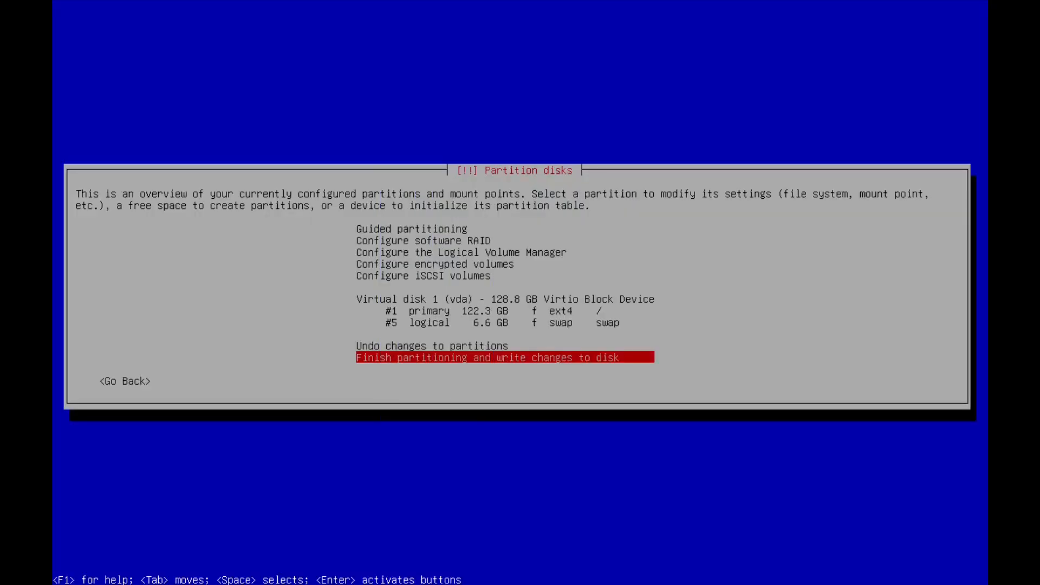
pyautogui.press('Return')
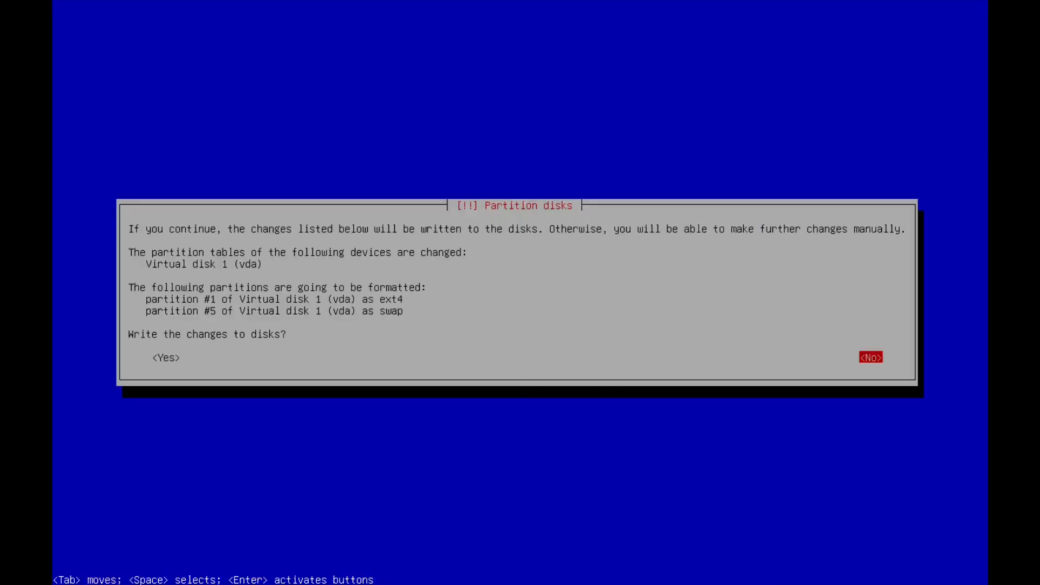
pyautogui.press('Tab')
pyautogui.press('Return')
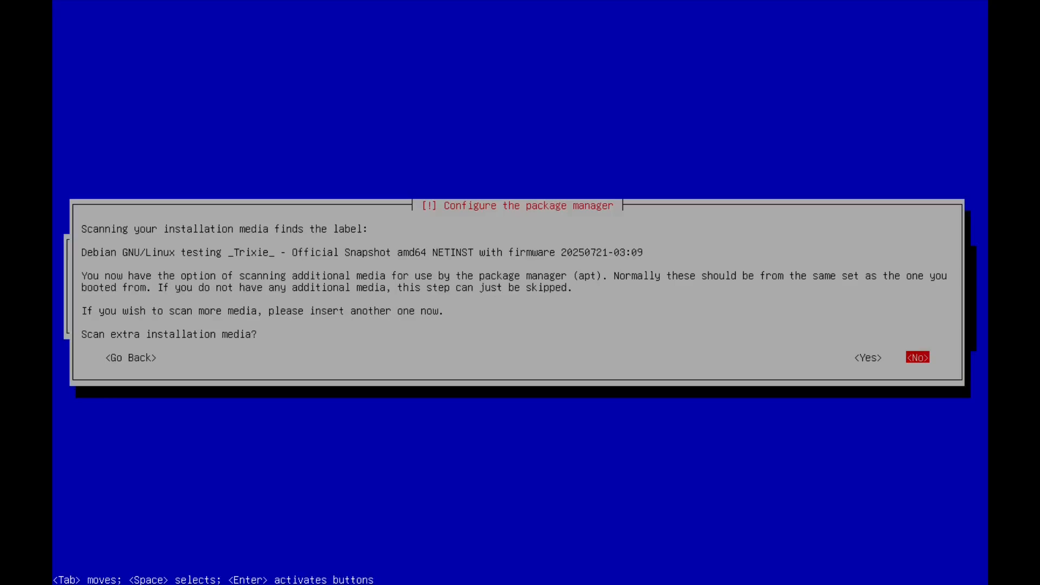
# Skip scanning extra installation media and use the United States mirror deb.debian.org with no HTTP proxy.
pyautogui.press('Return')
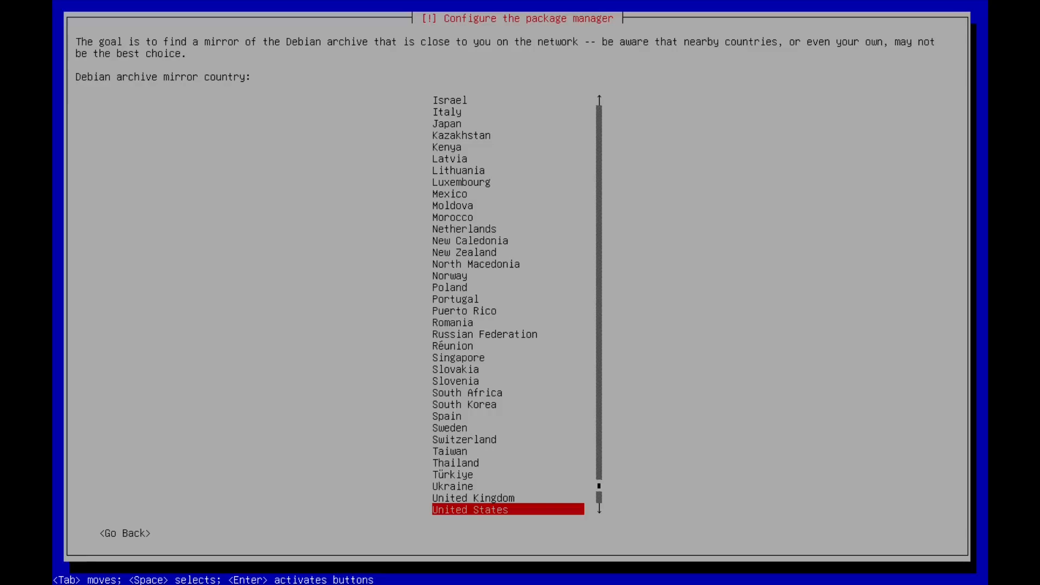
pyautogui.press('Return')
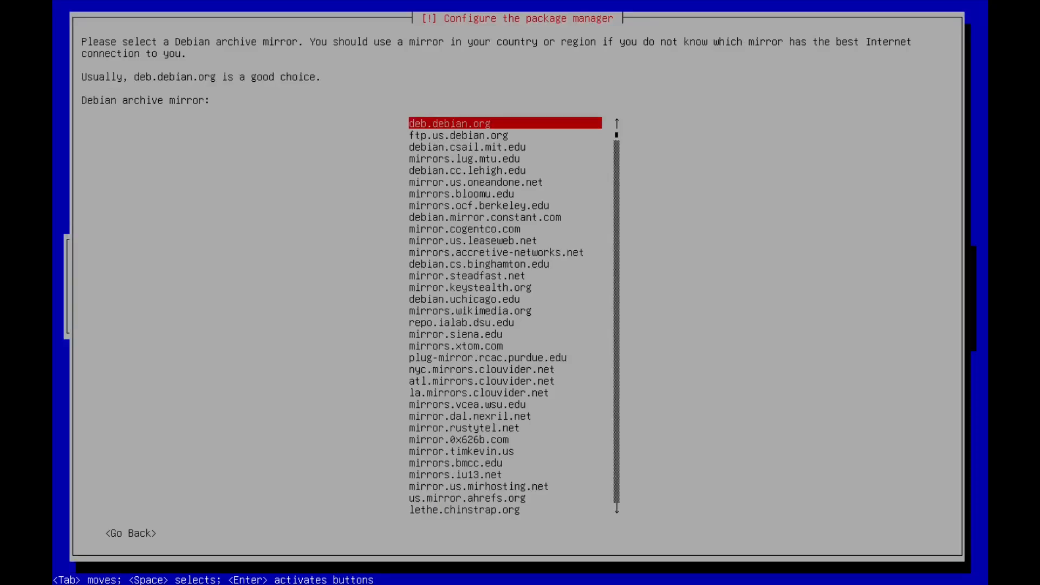
pyautogui.press('Return')
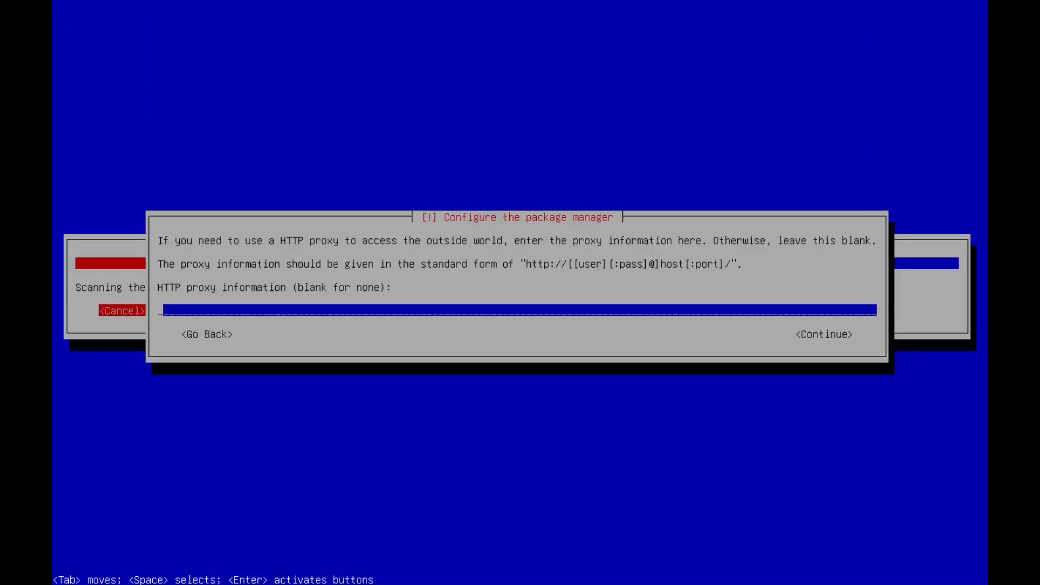
pyautogui.press('Return')
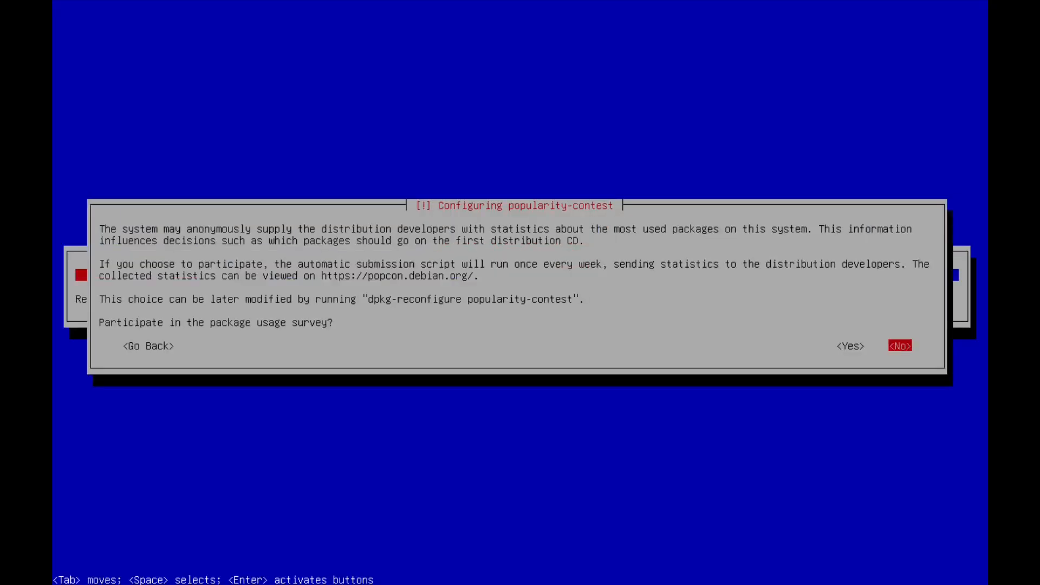
# Agree to participate in the package usage survey.
pyautogui.press('Tab')
pyautogui.press('Tab')
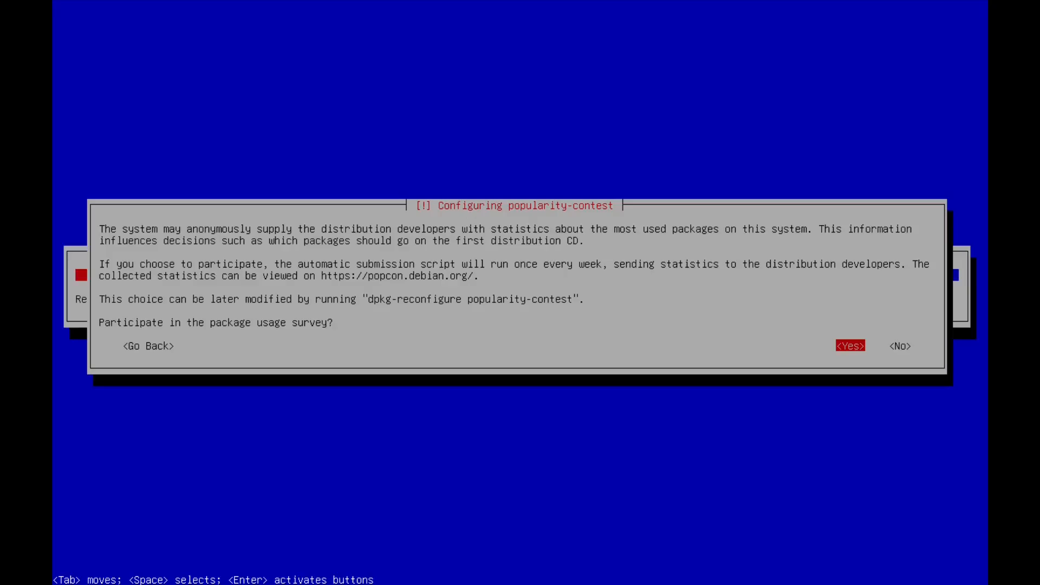
pyautogui.press('Return')
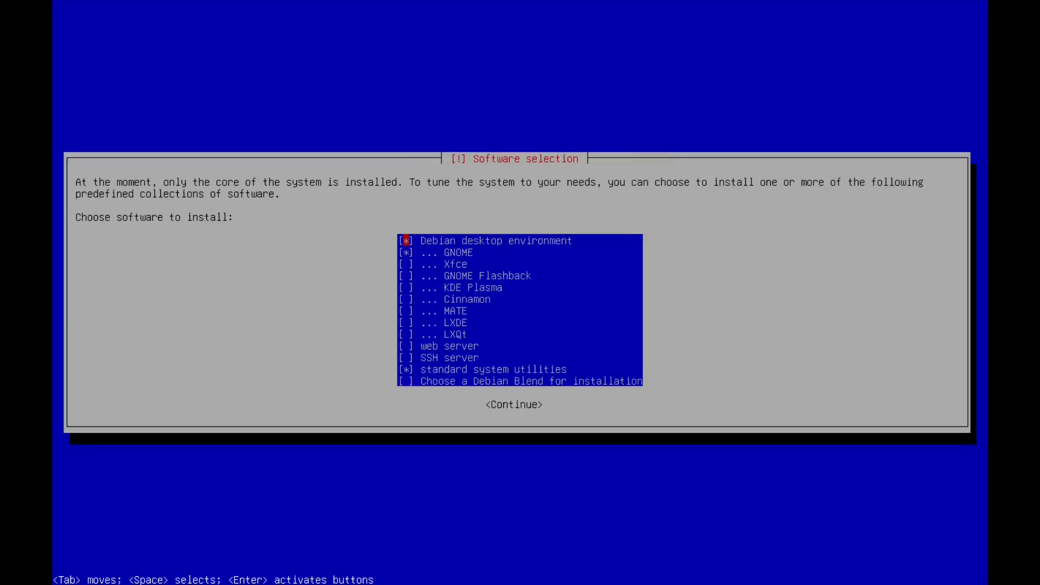
# Select only LXDE and standard system utilities for installation, deselecting Debian desktop environment and GNOME, and continue.
pyautogui.press('Down')
pyautogui.press('Down')
pyautogui.press('Down')
pyautogui.press('Down')
pyautogui.press('Down')
pyautogui.press('Down')
pyautogui.press('Down')
pyautogui.press('Down')
pyautogui.press('Down')
pyautogui.press('Down')
pyautogui.press('Down')
pyautogui.press('Up')
pyautogui.press('Up')
pyautogui.press('Up')
pyautogui.press('Up')
pyautogui.press('Up')
pyautogui.press('Up')
pyautogui.press('Up')
pyautogui.press('Up')
pyautogui.press('Up')
pyautogui.press('Up')
pyautogui.press('Up')
pyautogui.press('Down')
pyautogui.press('Down')
pyautogui.press('Up')
pyautogui.press('Up')
pyautogui.press('Down')
pyautogui.press('Down')
pyautogui.press('Down')
pyautogui.press('Down')
pyautogui.press('Down')
pyautogui.press('Down')
pyautogui.press('Down')
pyautogui.press('Down')
pyautogui.press('Down')
pyautogui.press('Up')
pyautogui.press('Up')
pyautogui.press('Up')
pyautogui.press('Down')
pyautogui.press('Up')
pyautogui.press('Down')
pyautogui.press('Down')
pyautogui.press('Up')
pyautogui.press('Down')
pyautogui.press('Tab')
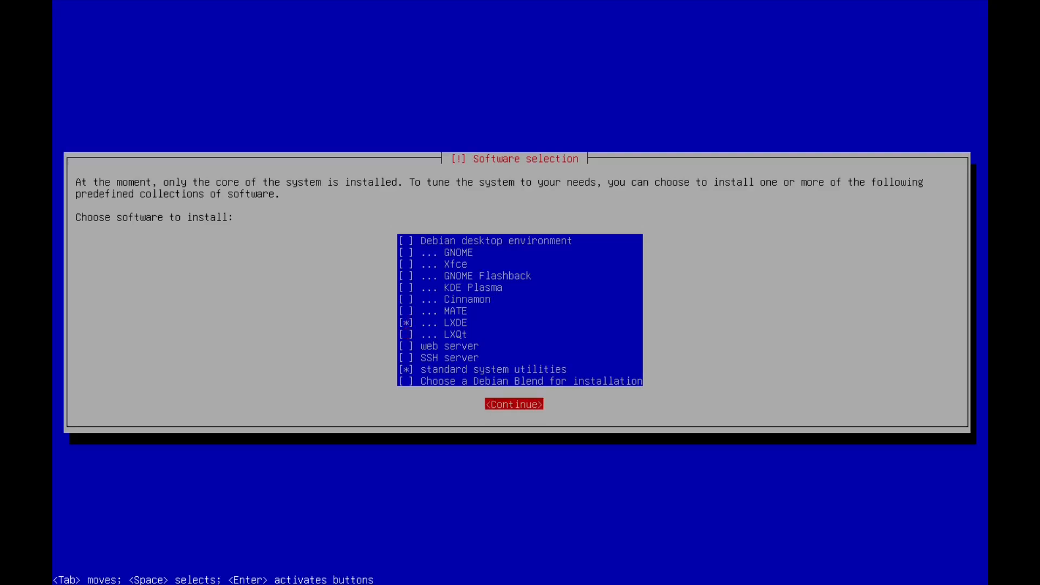
pyautogui.press('Return')
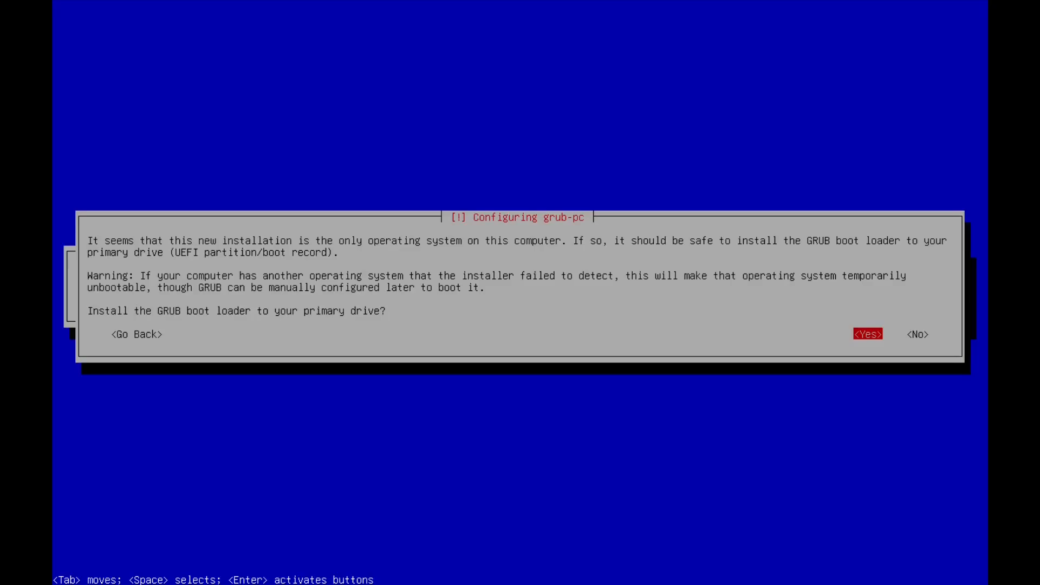
# Install the GRUB boot loader to the primary drive on /dev/vda.
pyautogui.press('Return')
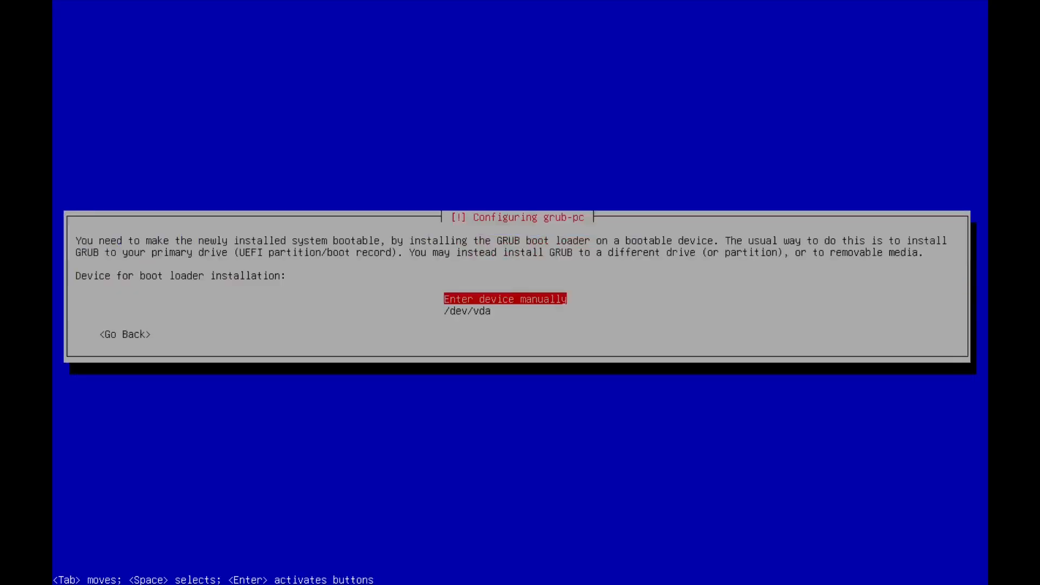
pyautogui.press('Down')
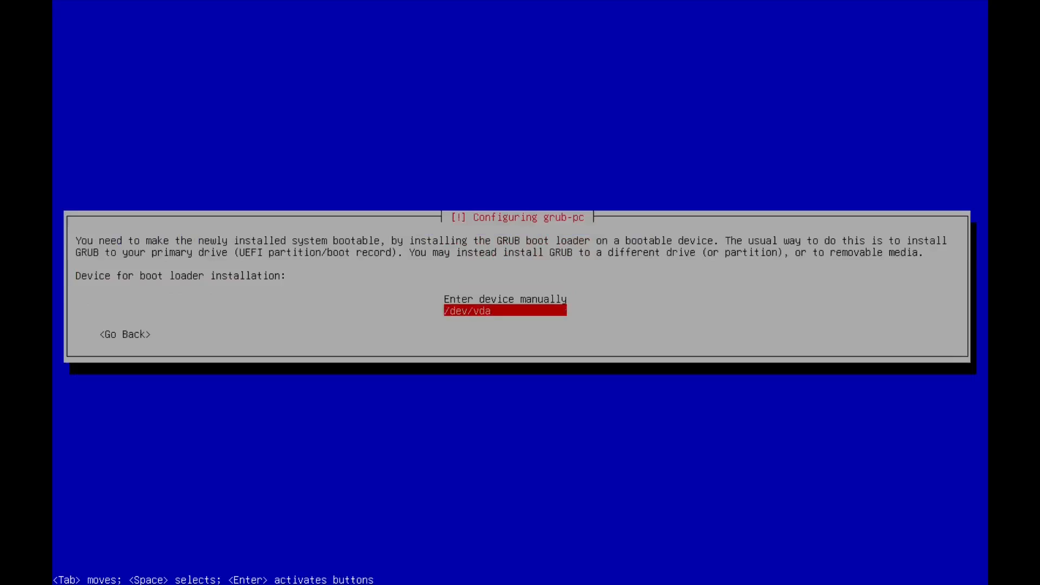
pyautogui.press('Return')
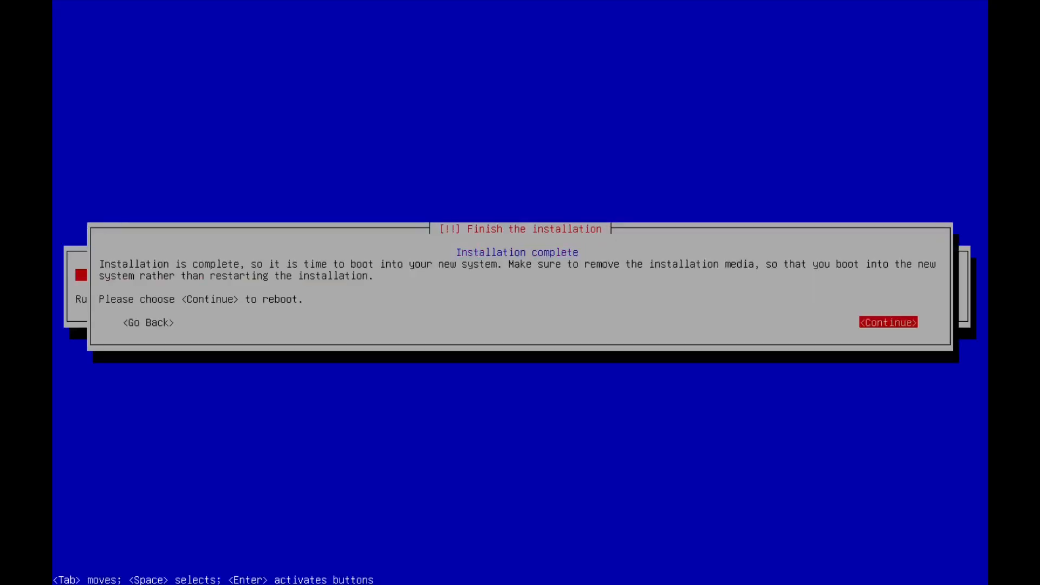
# Finish the installation by rebooting into the new system and switch the virtual machine's display to fullscreen.
pyautogui.press('Return')
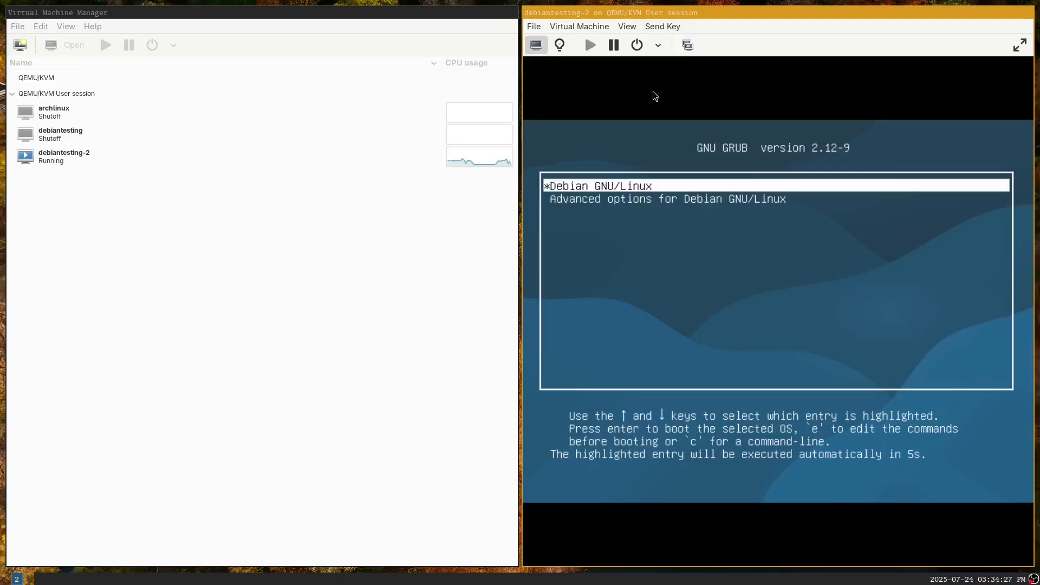
pyautogui.click(606, 28)
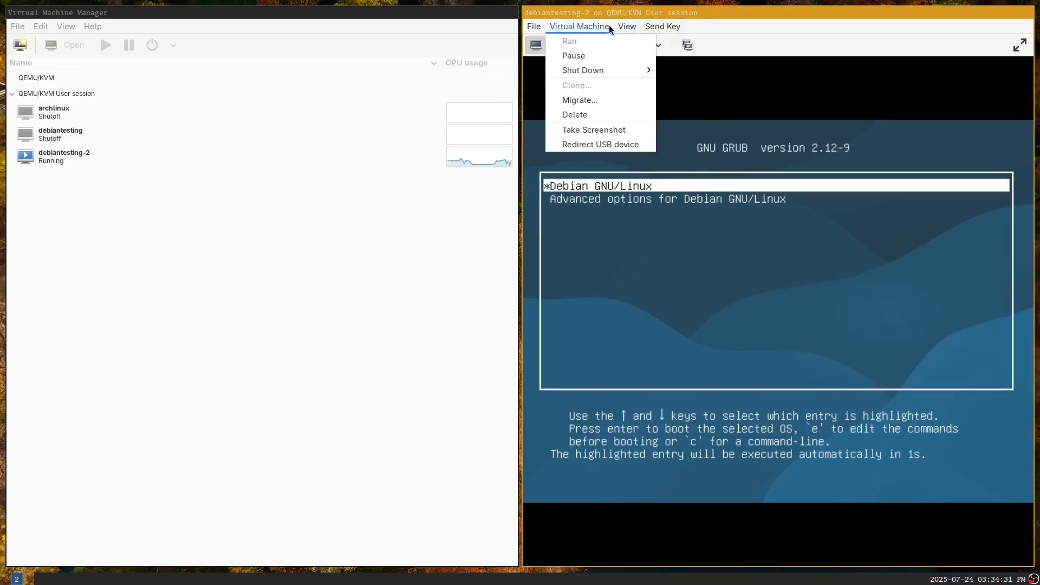
pyautogui.moveTo(622, 30)
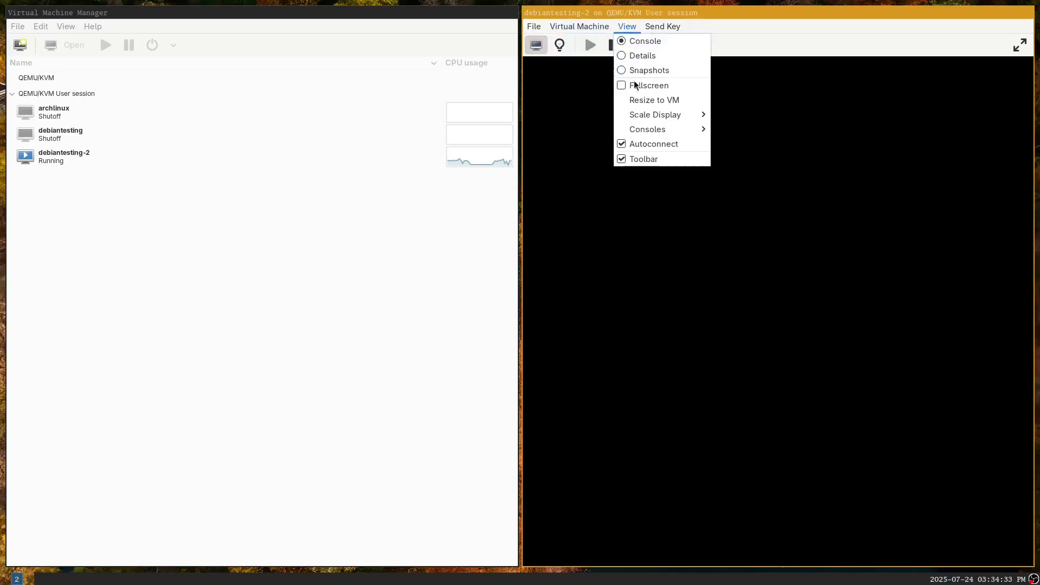
pyautogui.click(642, 86)
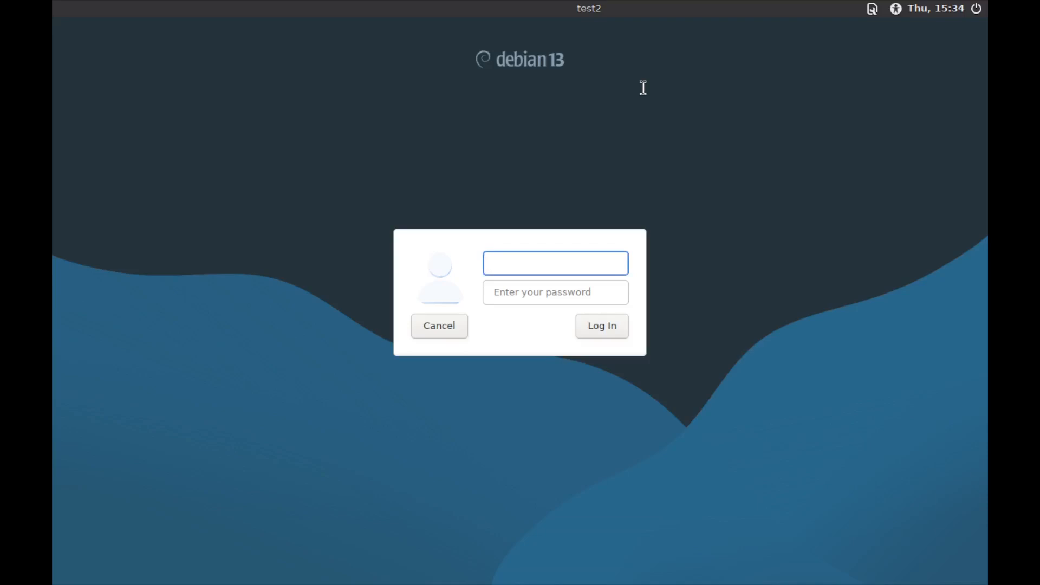
# Log in to the new Debian system with the user account's username and password.
pyautogui.write('dan')
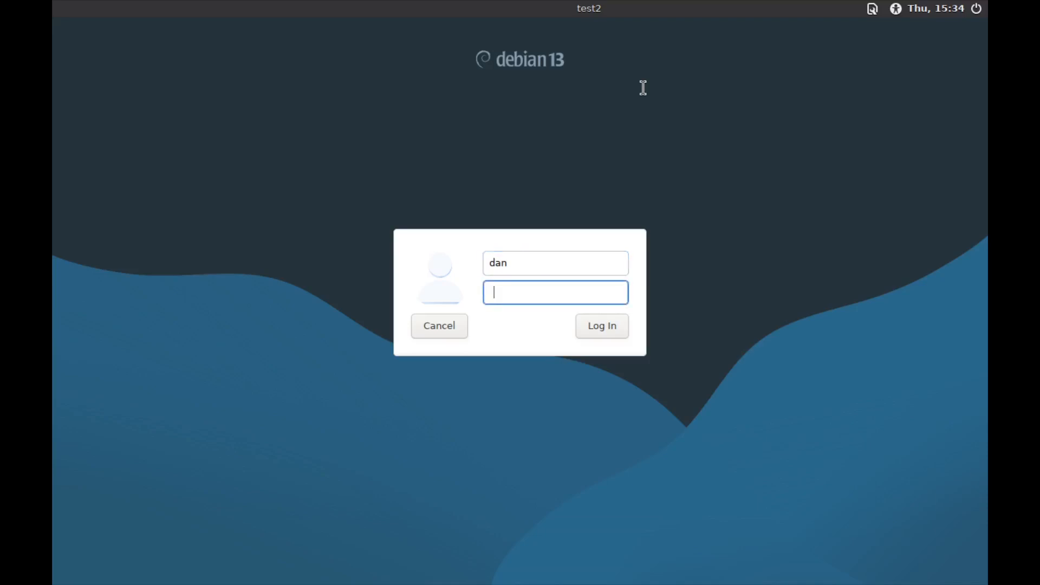
pyautogui.write('•••••••••••')
pyautogui.press('Return')
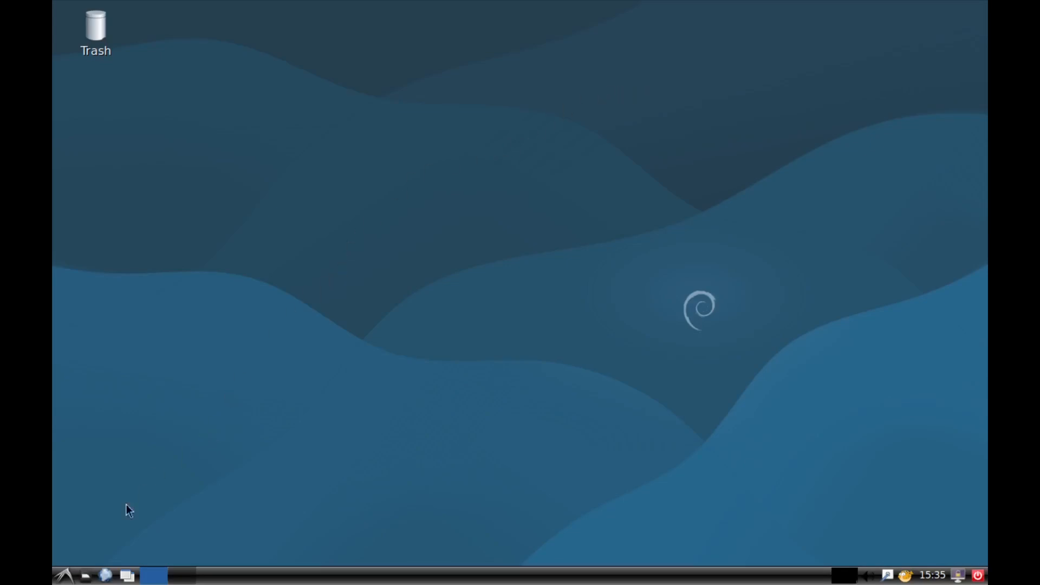
# Set the Virtual-1 monitor's resolution to 1920x1080 (16:9) in Display Settings, apply it and keep the change.
pyautogui.click(63, 575)
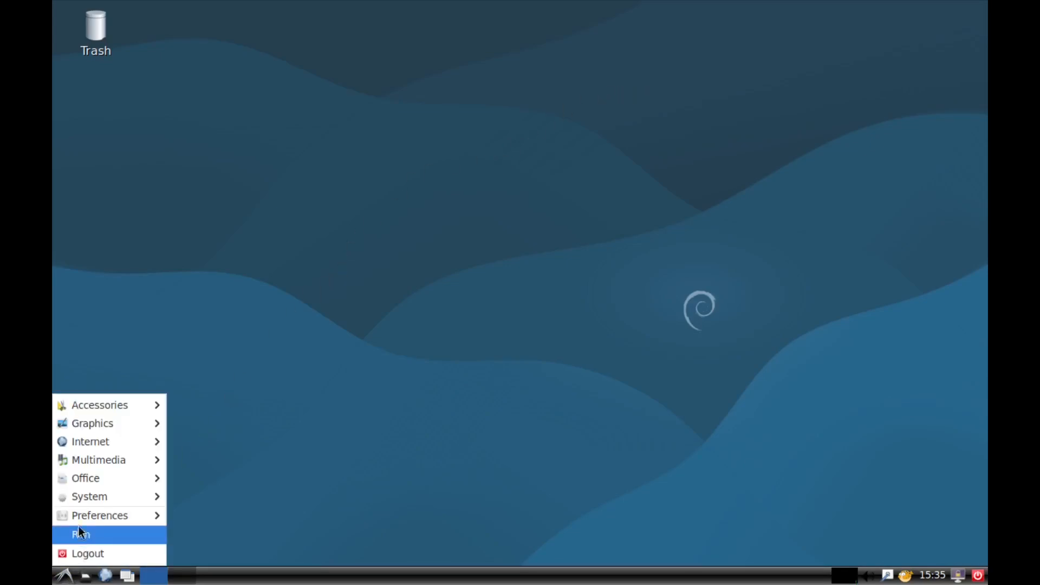
pyautogui.moveTo(82, 519)
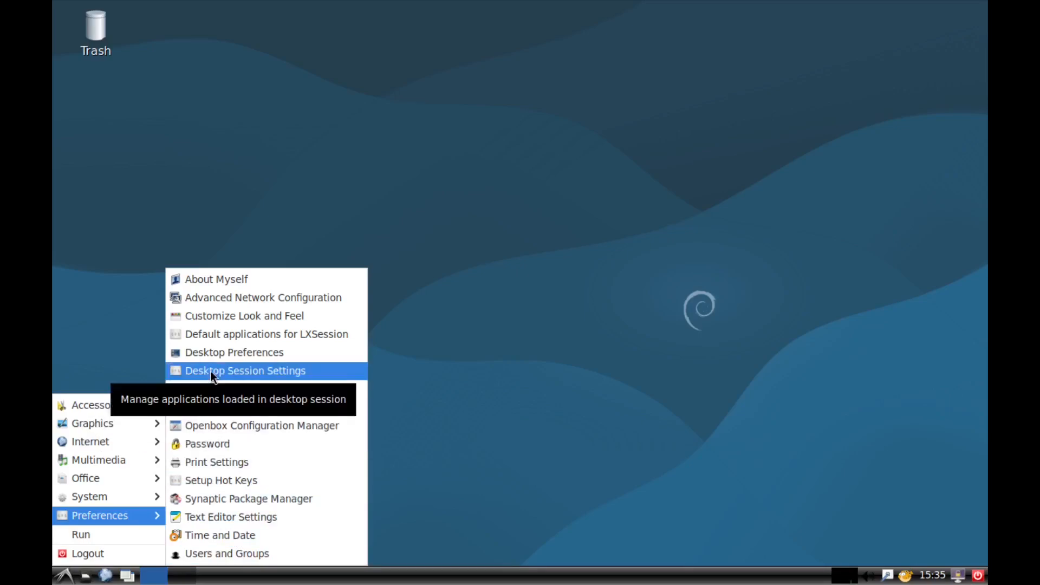
pyautogui.click(236, 407)
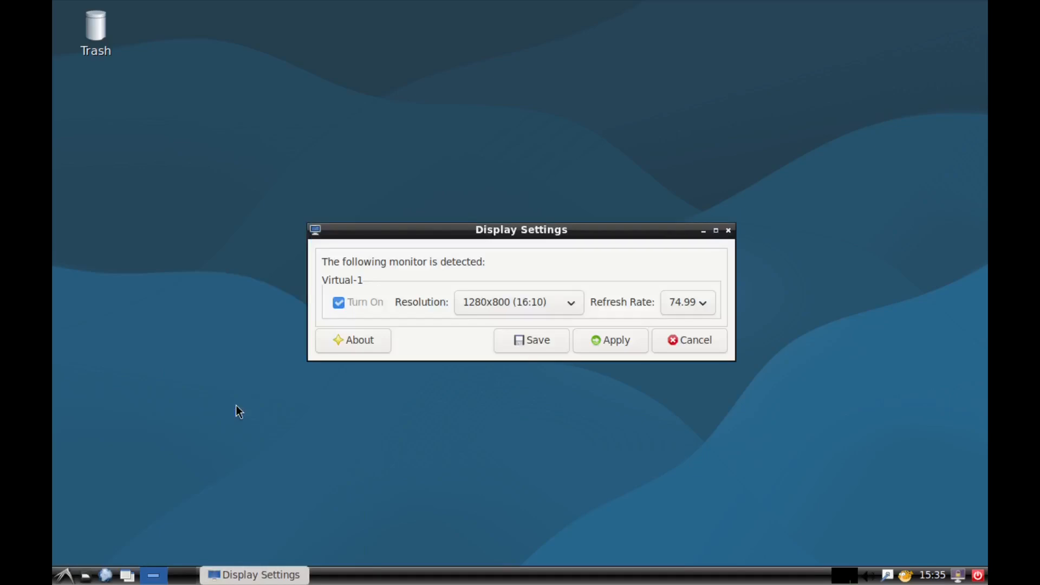
pyautogui.click(556, 302)
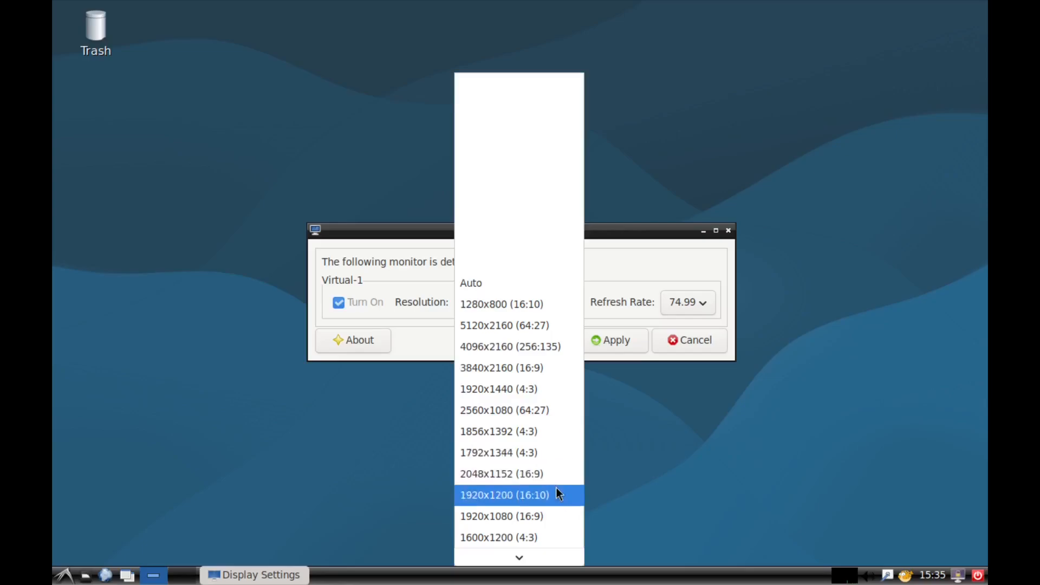
pyautogui.click(561, 515)
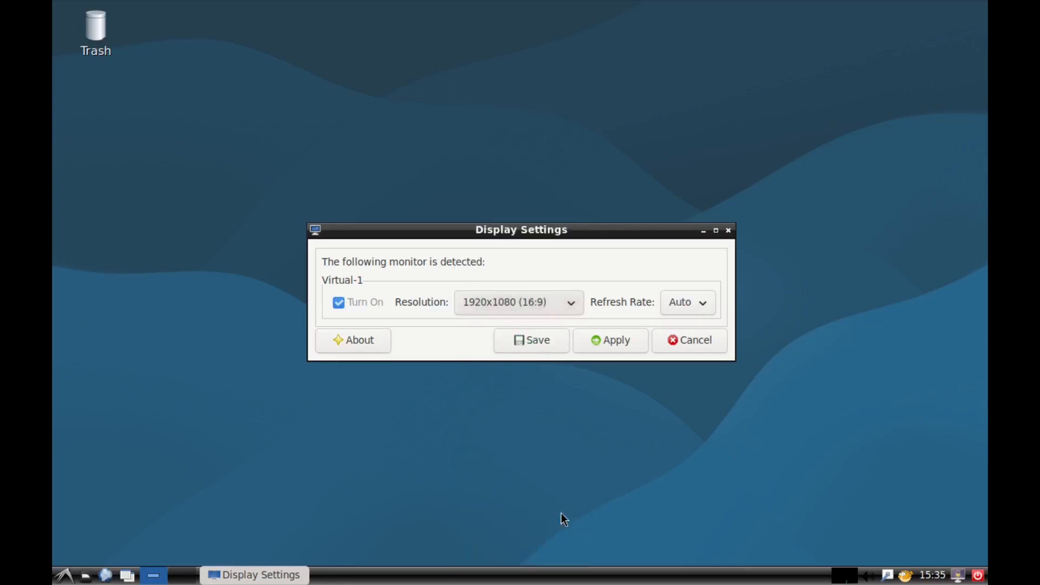
pyautogui.click(610, 347)
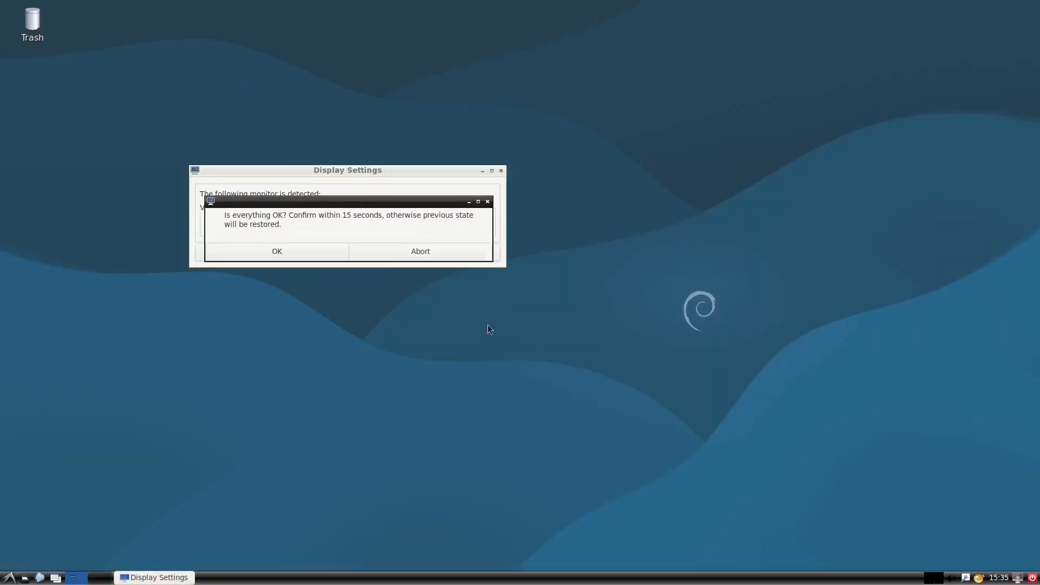
pyautogui.click(299, 253)
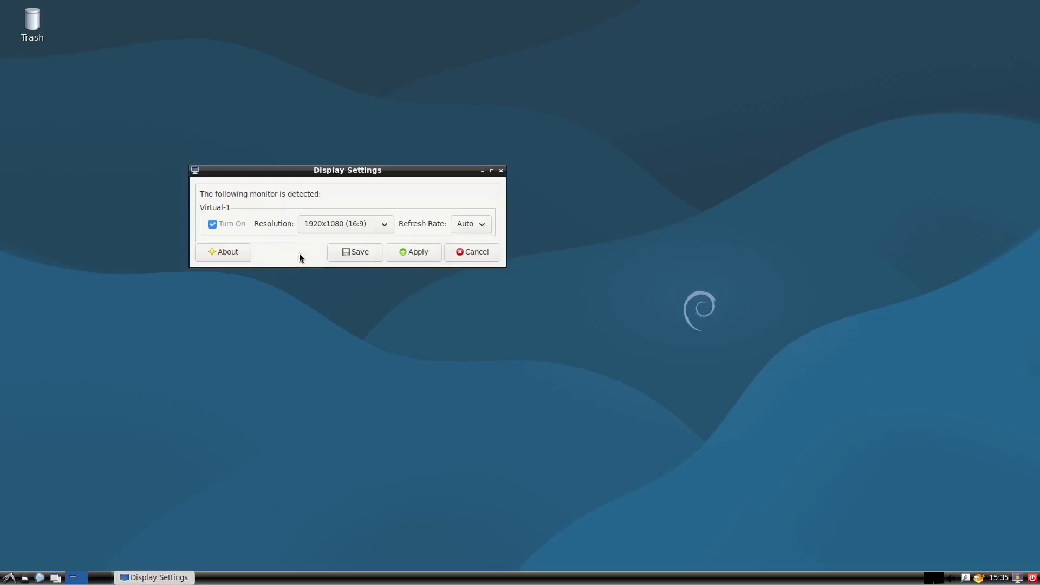
# Reapply the display configuration, confirm it, save it and close Display Settings.
pyautogui.click(417, 250)
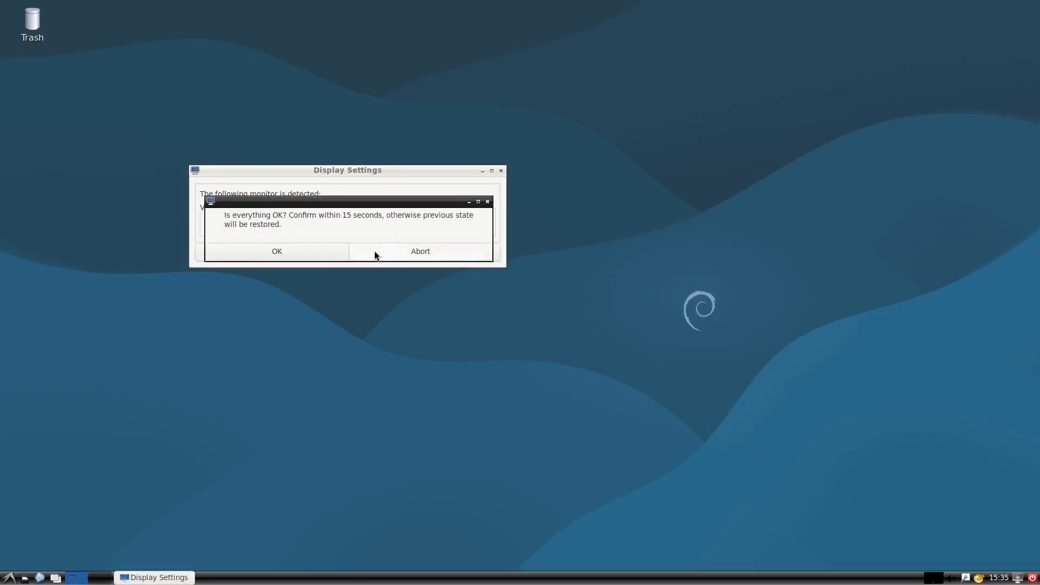
pyautogui.click(310, 248)
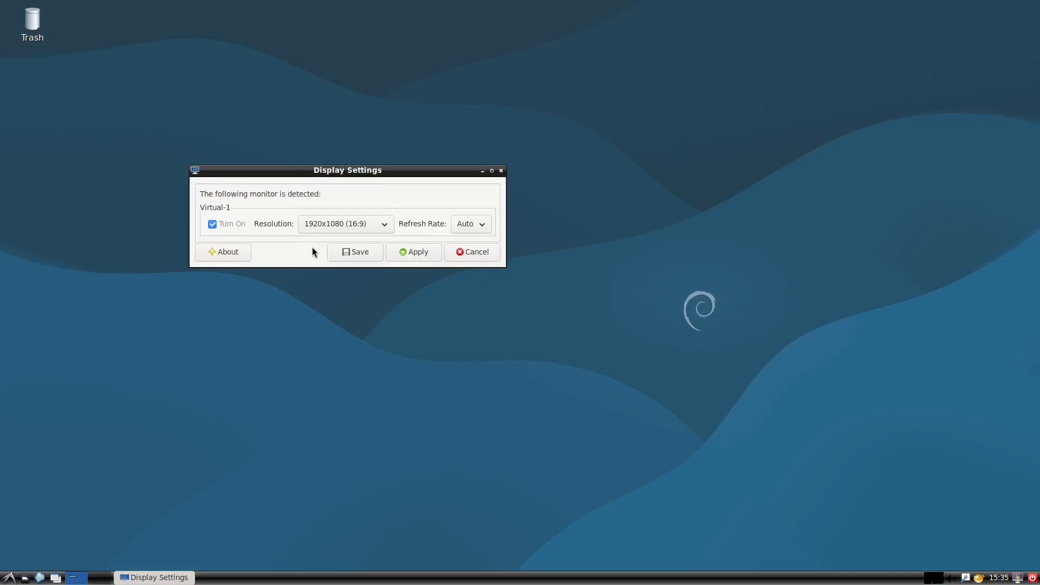
pyautogui.click(342, 253)
pyautogui.click(345, 244)
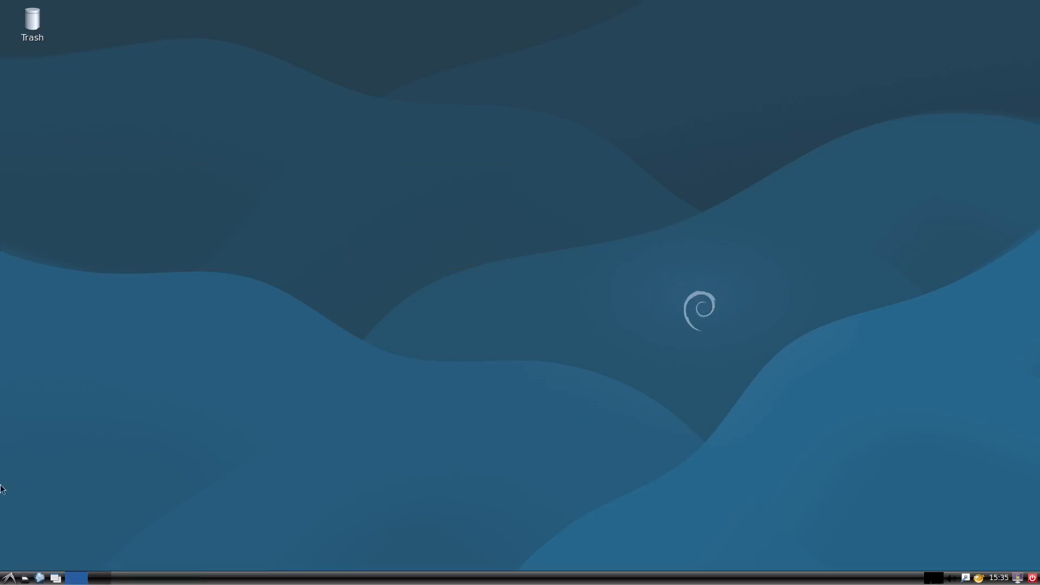
# Launch MPlayer from the Multimedia applications to try it out and close it.
pyautogui.click(10, 578)
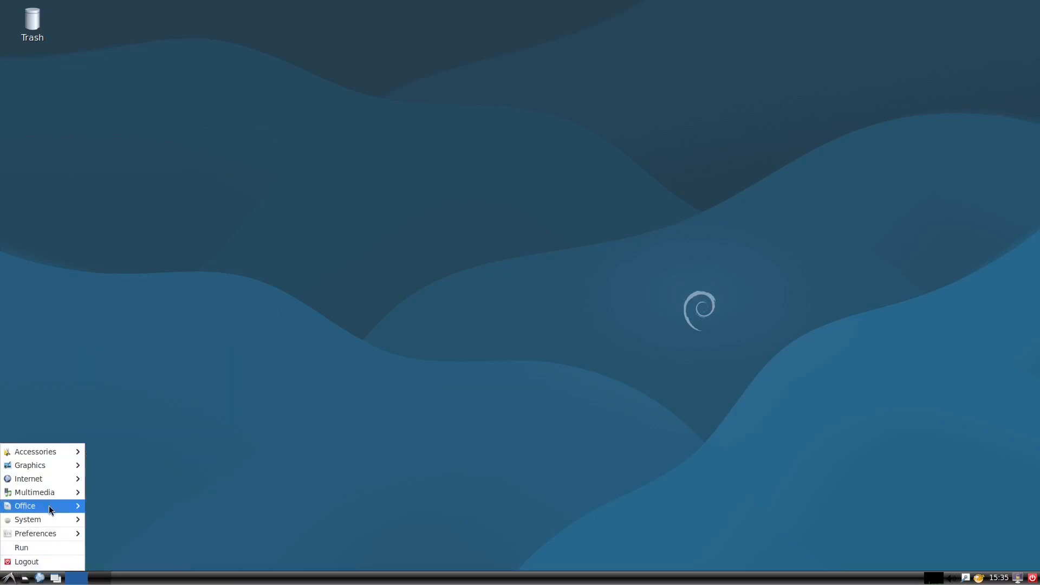
pyautogui.moveTo(51, 506)
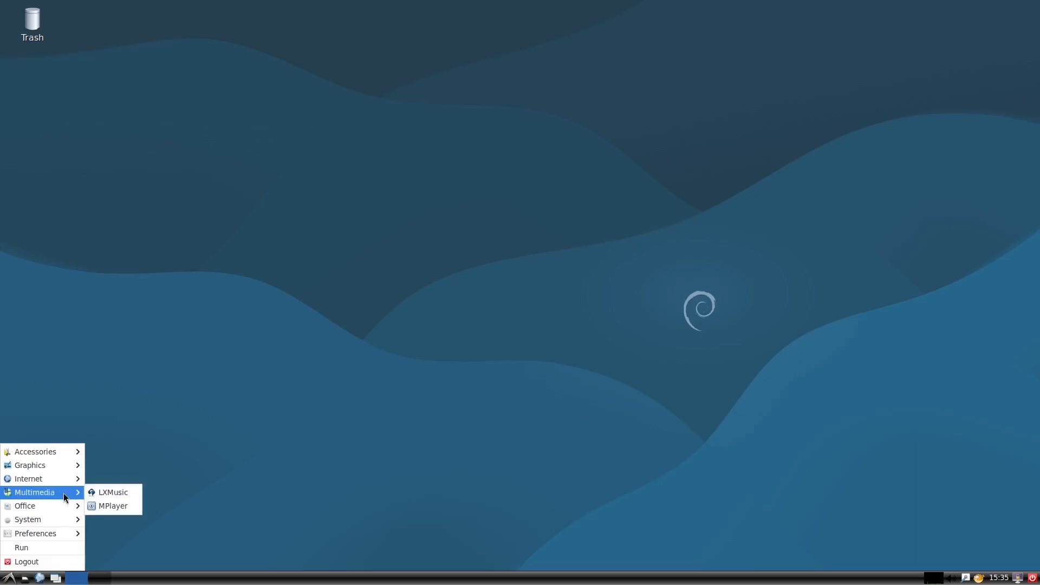
pyautogui.click(110, 504)
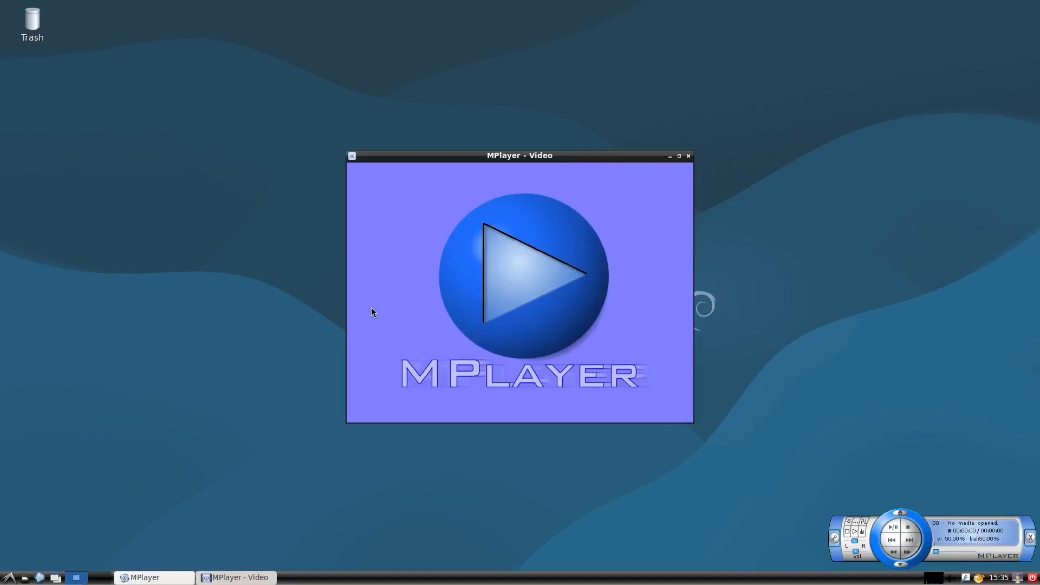
pyautogui.click(688, 157)
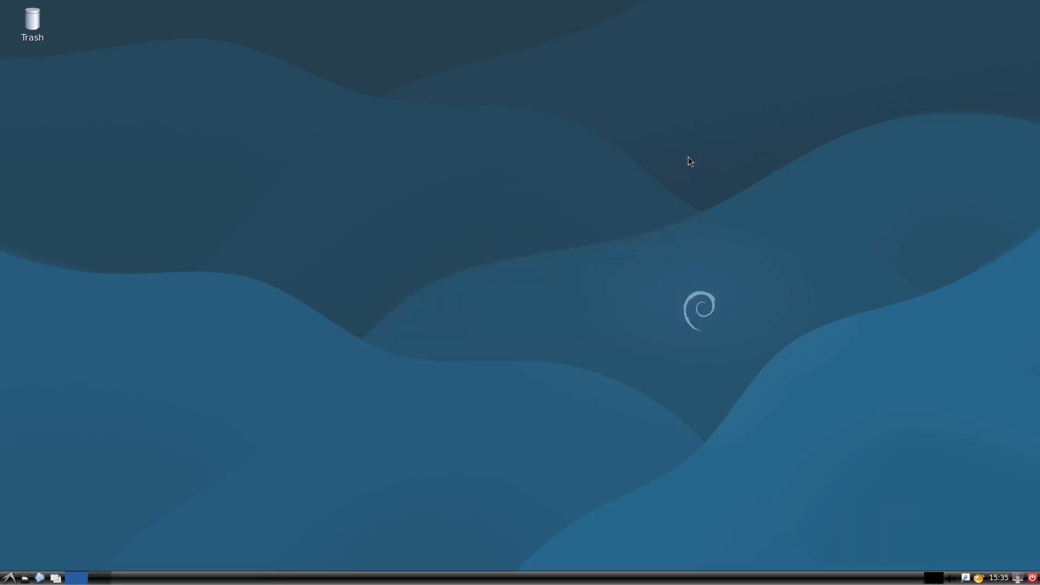
# Launch Firefox ESR and open YouTube from the shortcuts on a new tab page.
pyautogui.click(8, 578)
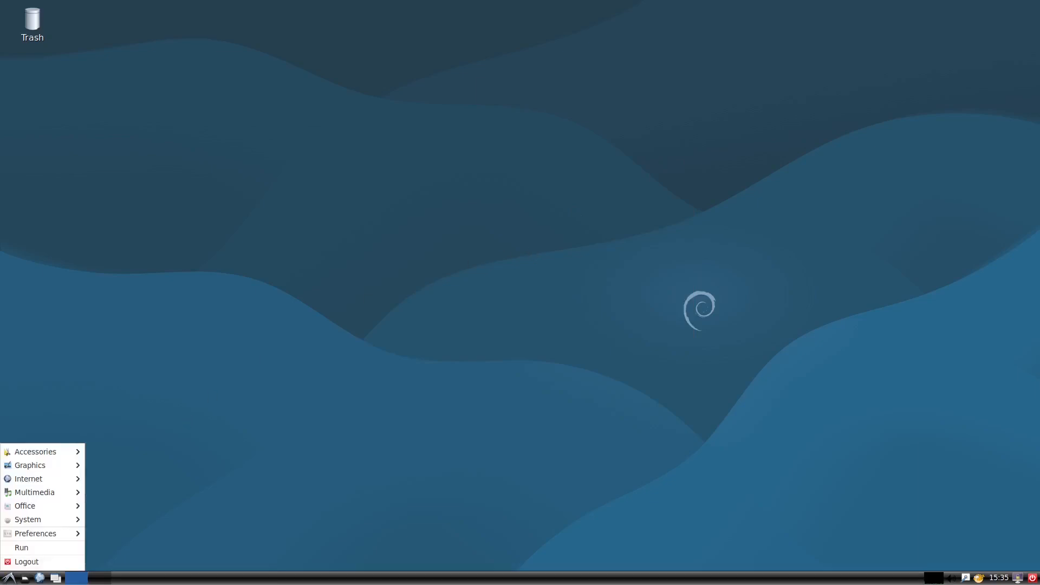
pyautogui.moveTo(34, 450)
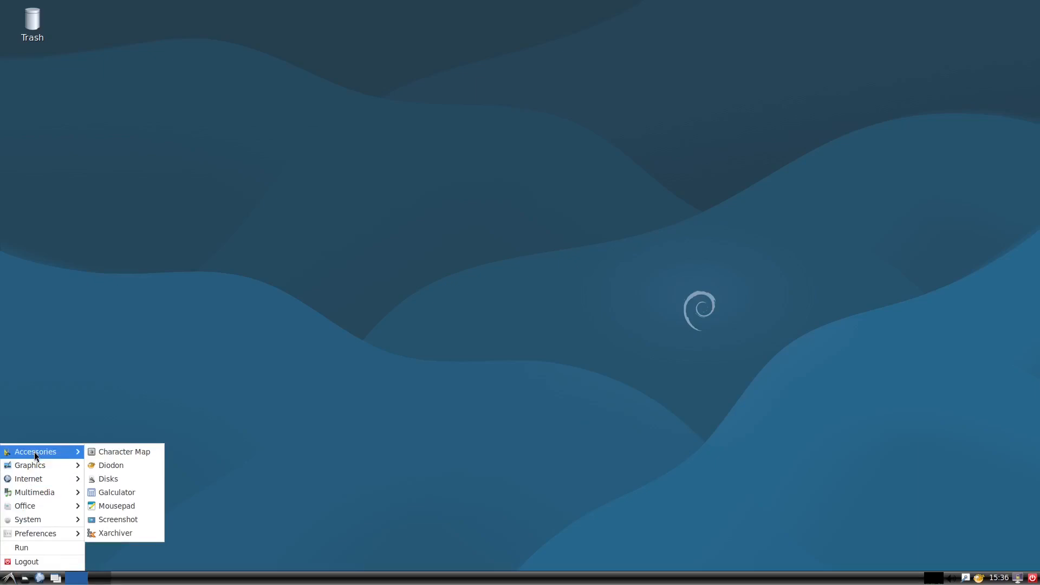
pyautogui.moveTo(41, 469)
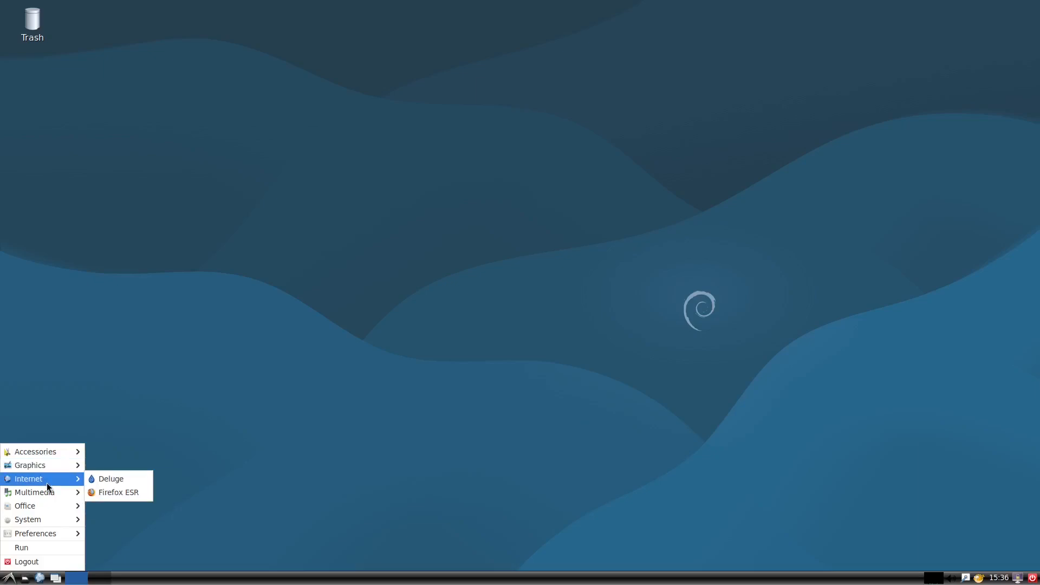
pyautogui.click(124, 490)
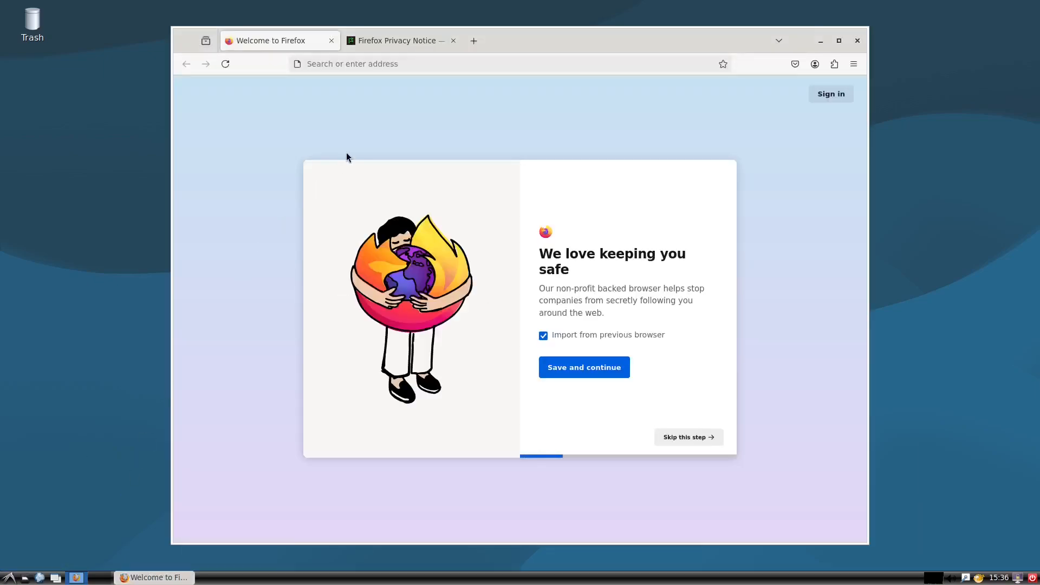
pyautogui.click(474, 41)
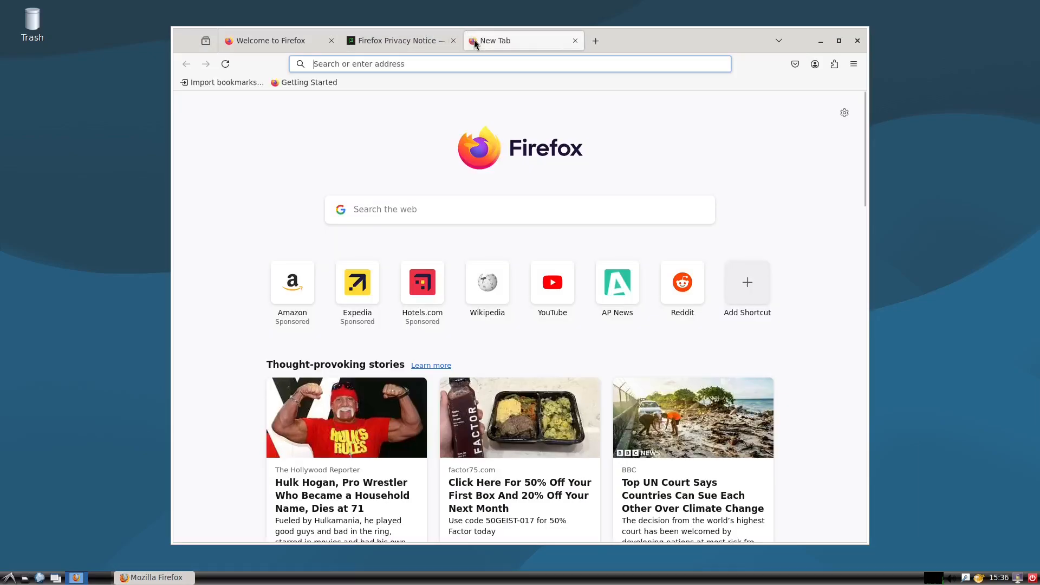
pyautogui.click(554, 281)
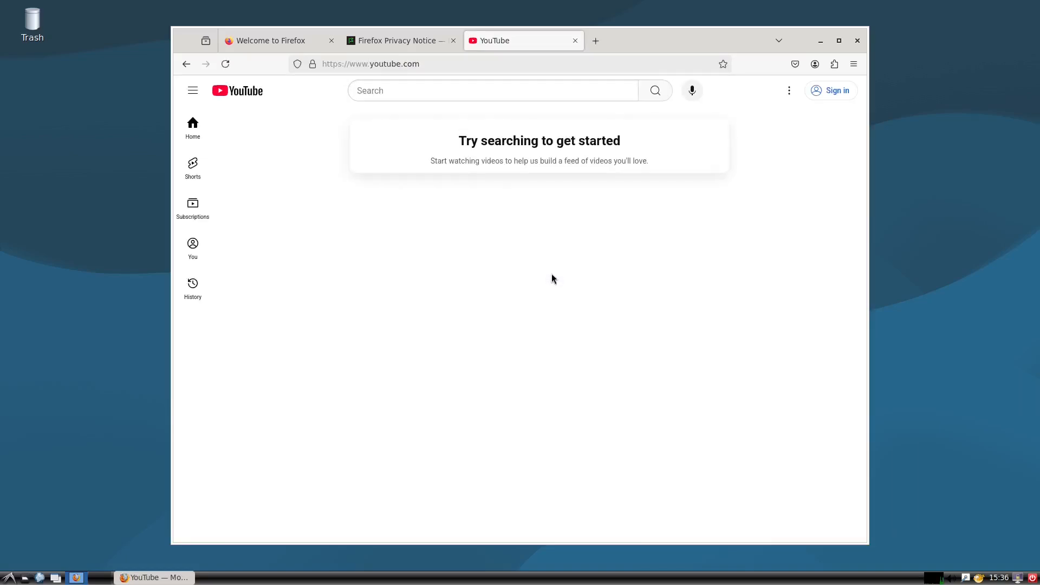
# Search YouTube for "hulk hogan".
pyautogui.click(510, 88)
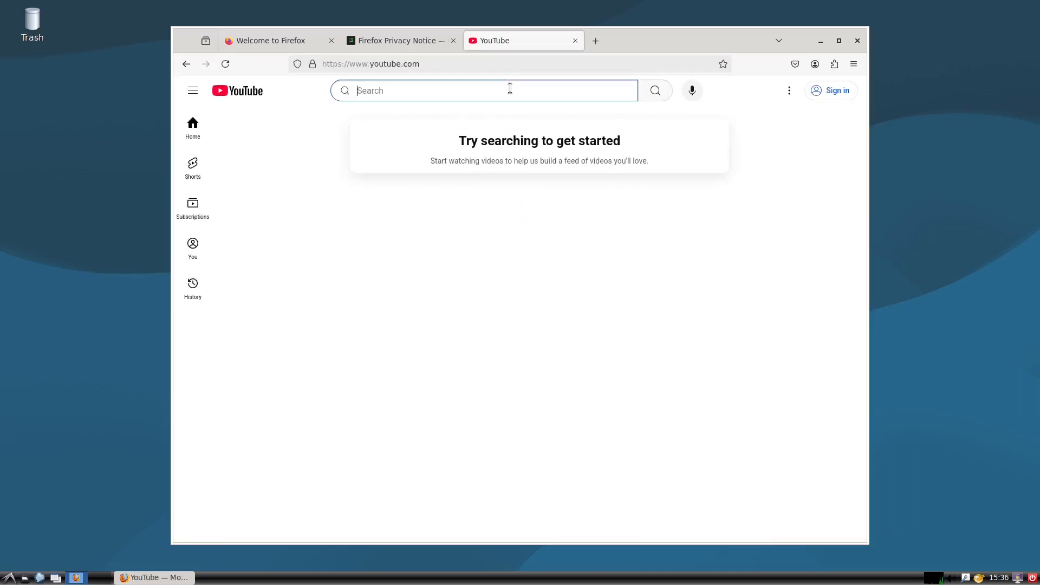
pyautogui.write('so')
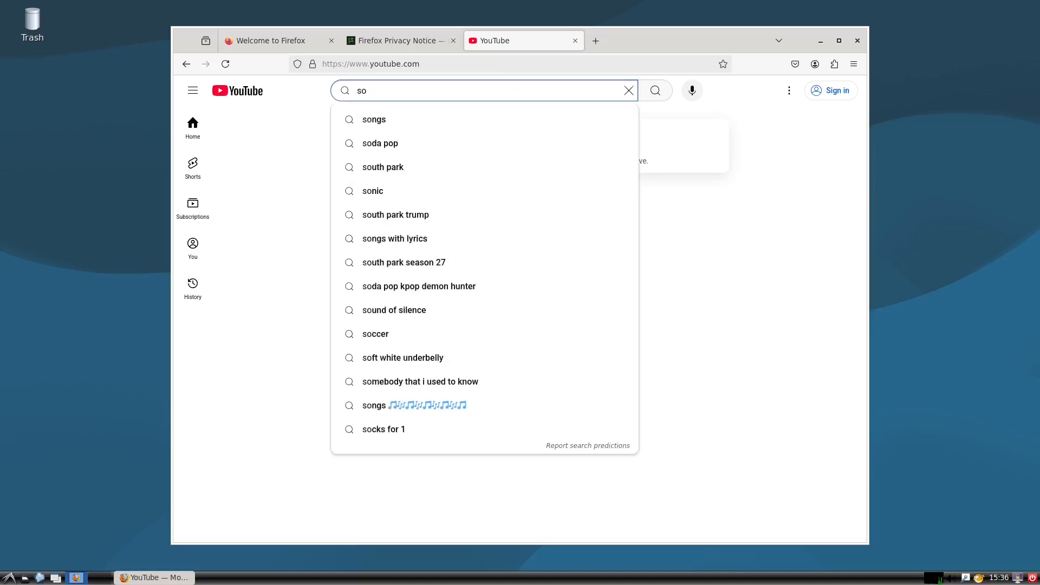
pyautogui.press('BackSpace')
pyautogui.press('BackSpace')
pyautogui.write('h')
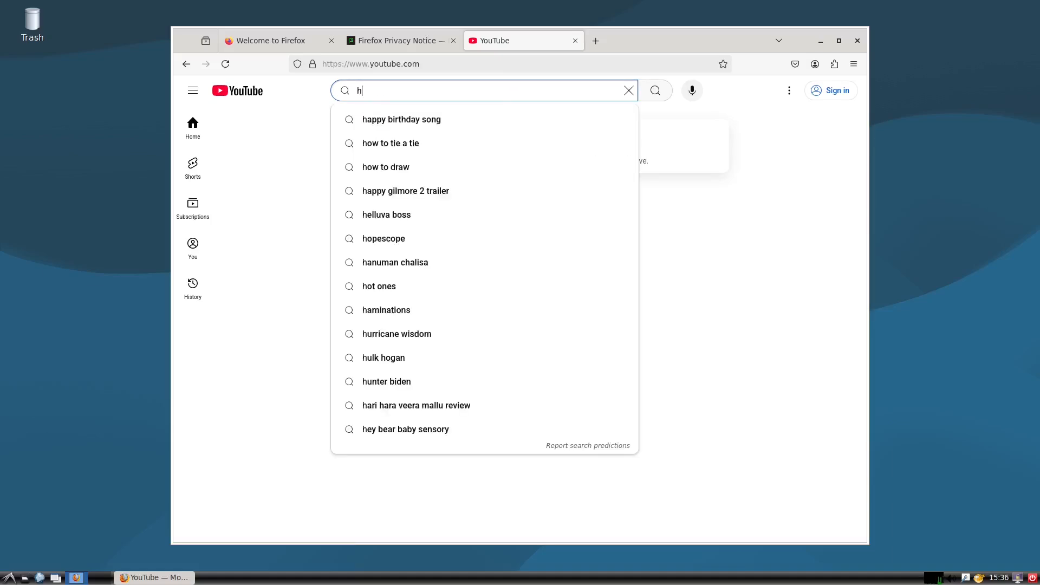
pyautogui.write('ulk ')
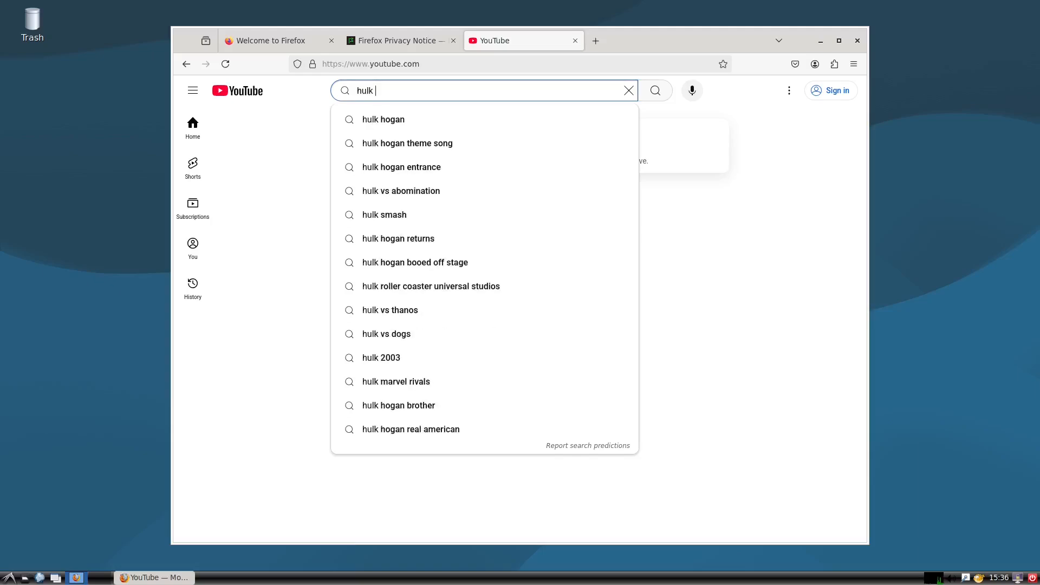
pyautogui.write('hogan')
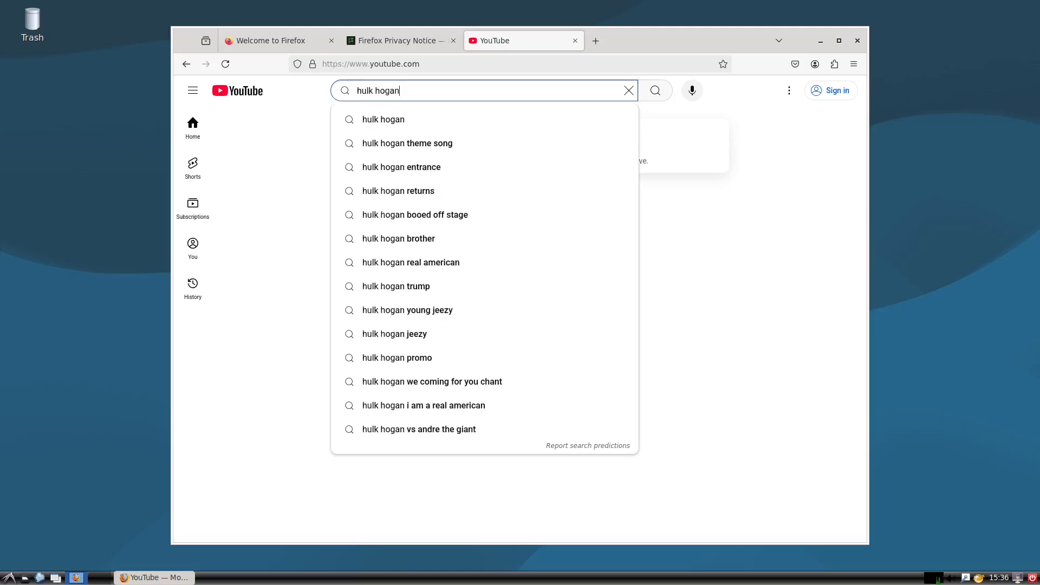
pyautogui.press('Return')
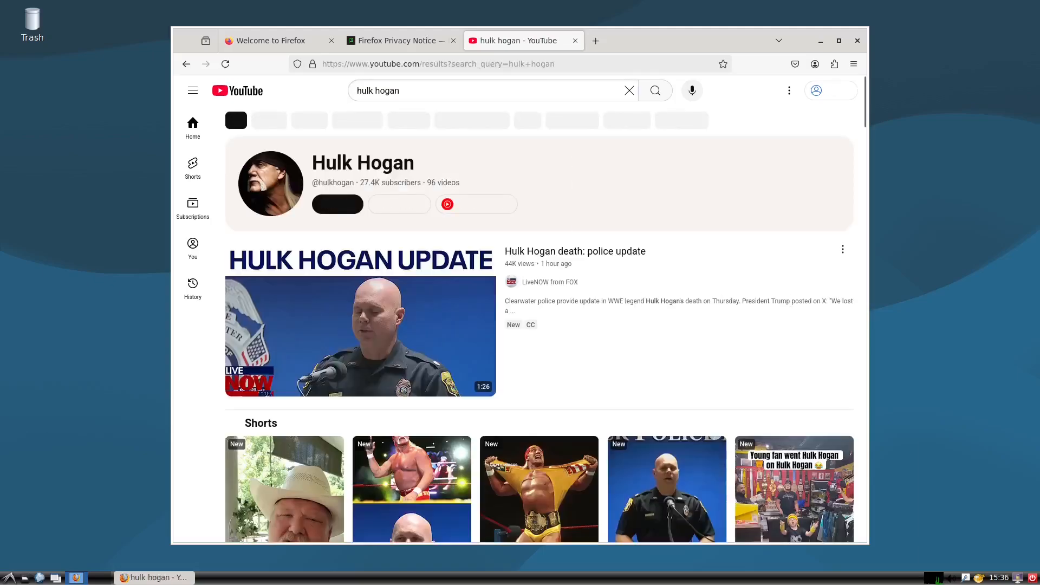
# Refine the YouTube search to the suggested query "hulk hogan theme song".
pyautogui.click(443, 90)
pyautogui.write('t')
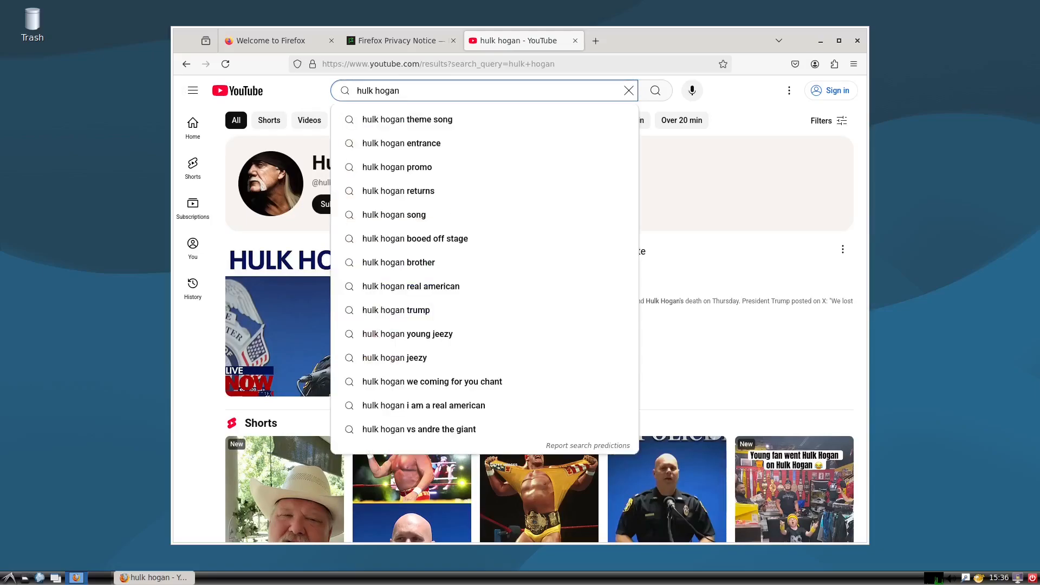
pyautogui.write('heme')
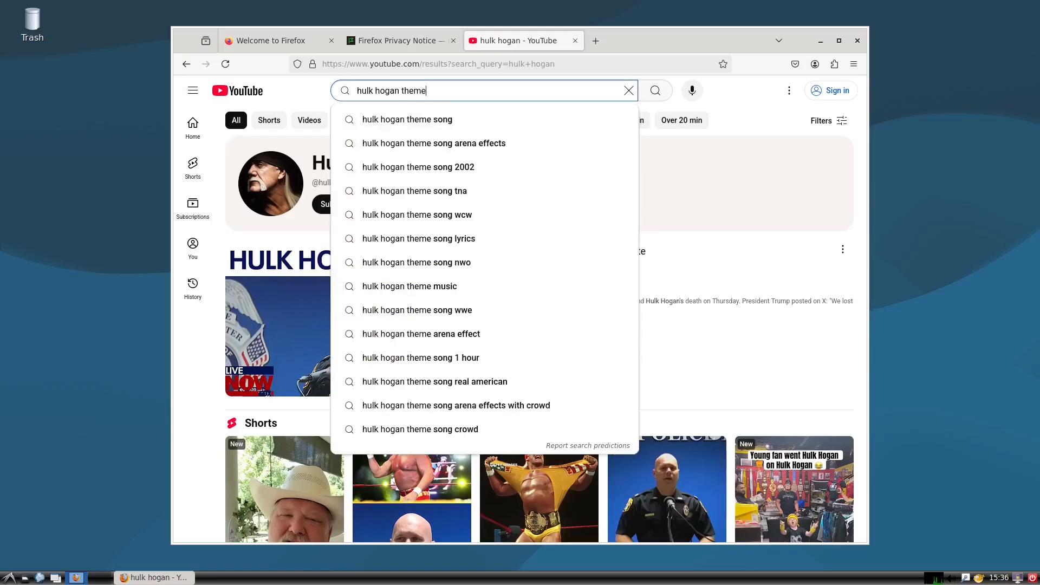
pyautogui.click(412, 119)
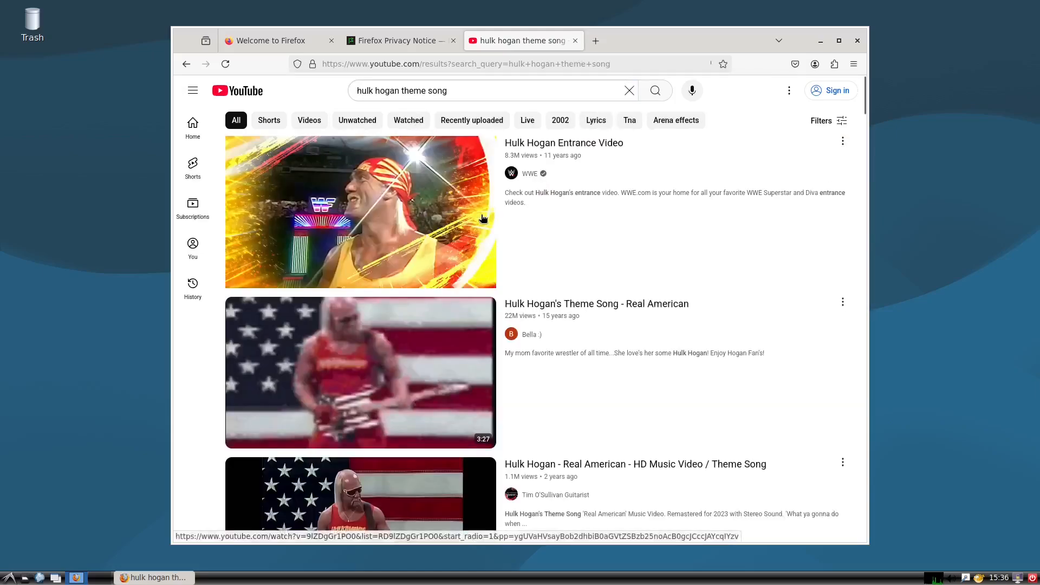
# Play the video "Hulk Hogan's Theme Song - Real American", declining the YouTube Music offer, and pause it.
pyautogui.click(397, 384)
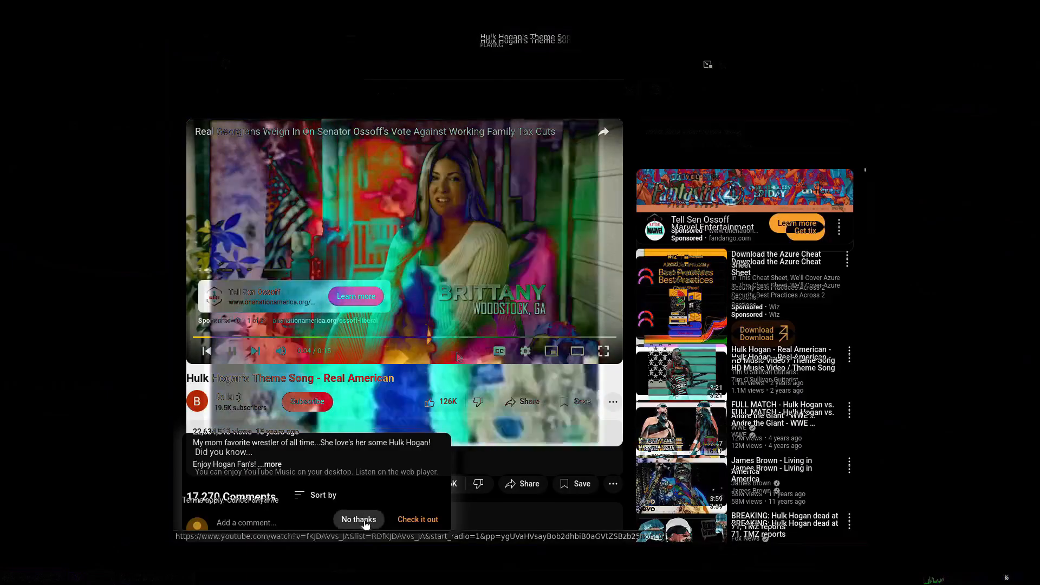
pyautogui.click(363, 521)
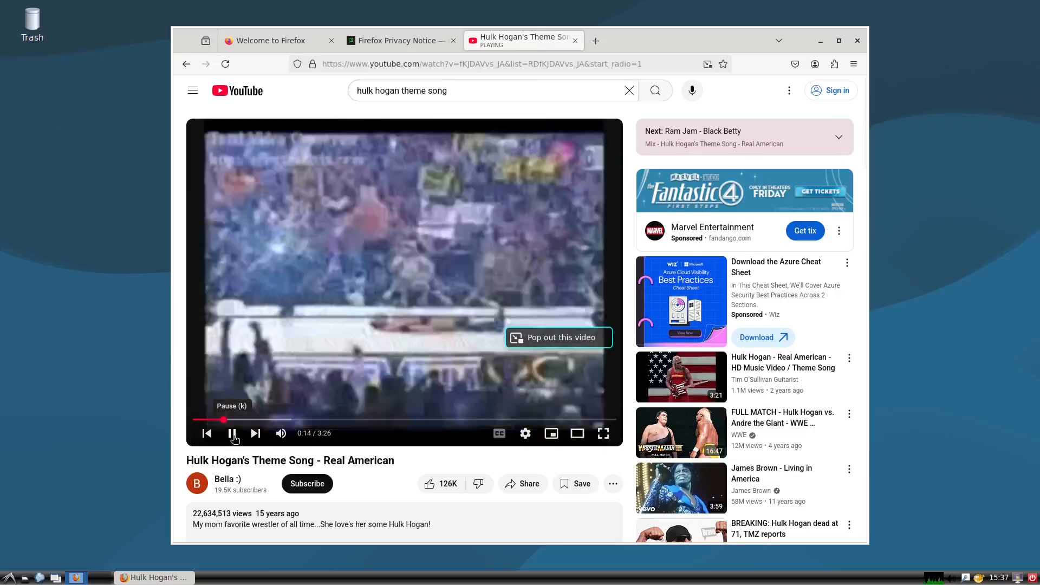
pyautogui.click(233, 434)
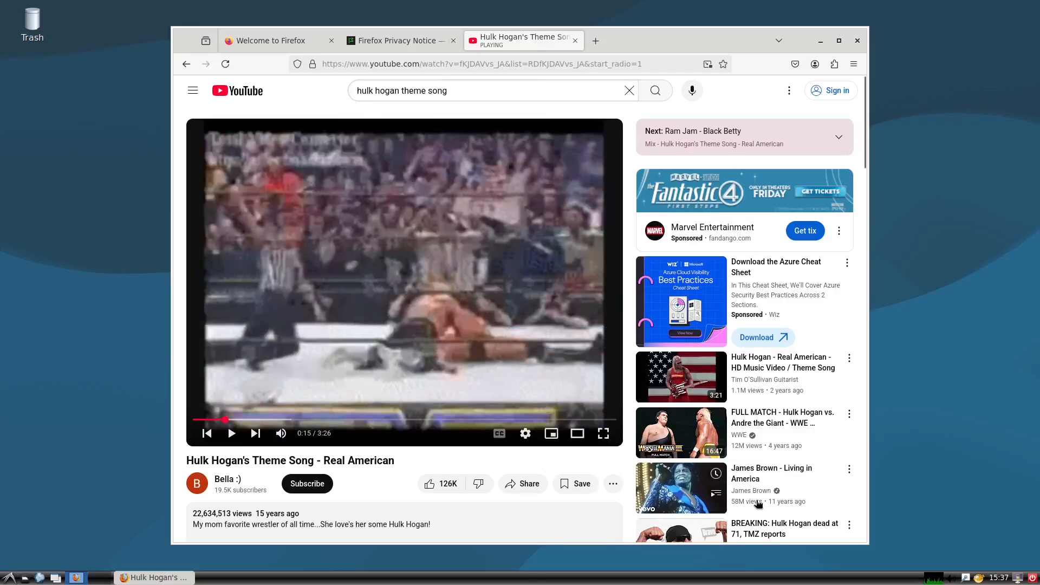
# Play the recommended video "James Brown - Living in America" and close the browser.
pyautogui.click(695, 499)
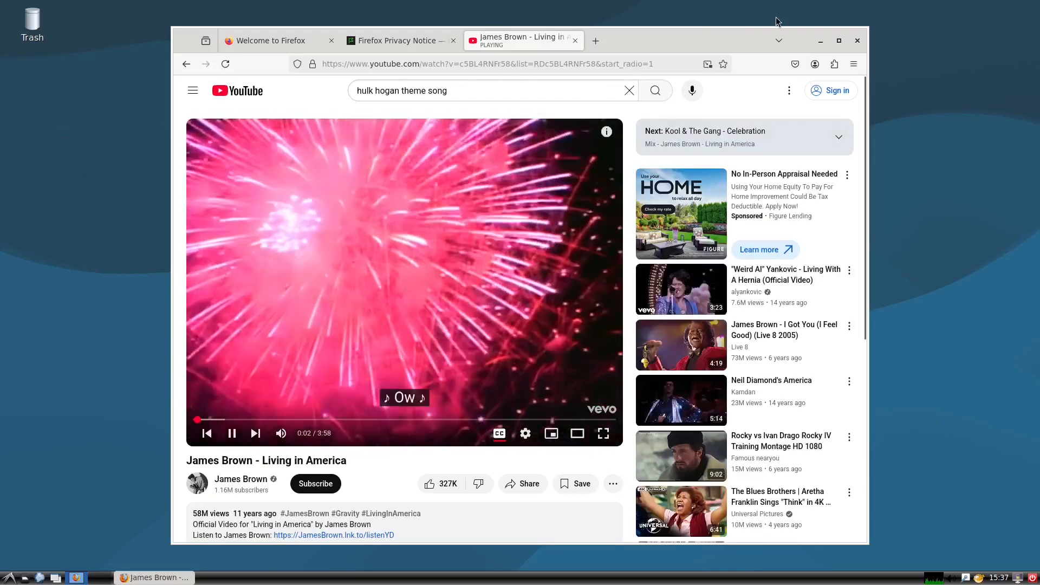
pyautogui.click(858, 41)
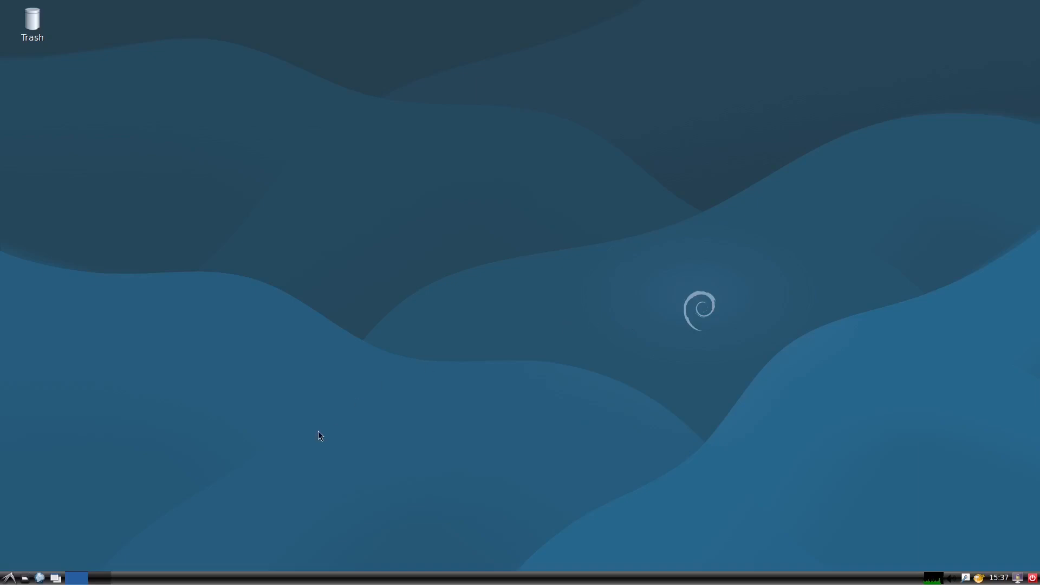
# Shut down the Debian virtual machine from the LXDE logout dialog and switch to the host's workspace 1 with the terminal.
pyautogui.click(8, 578)
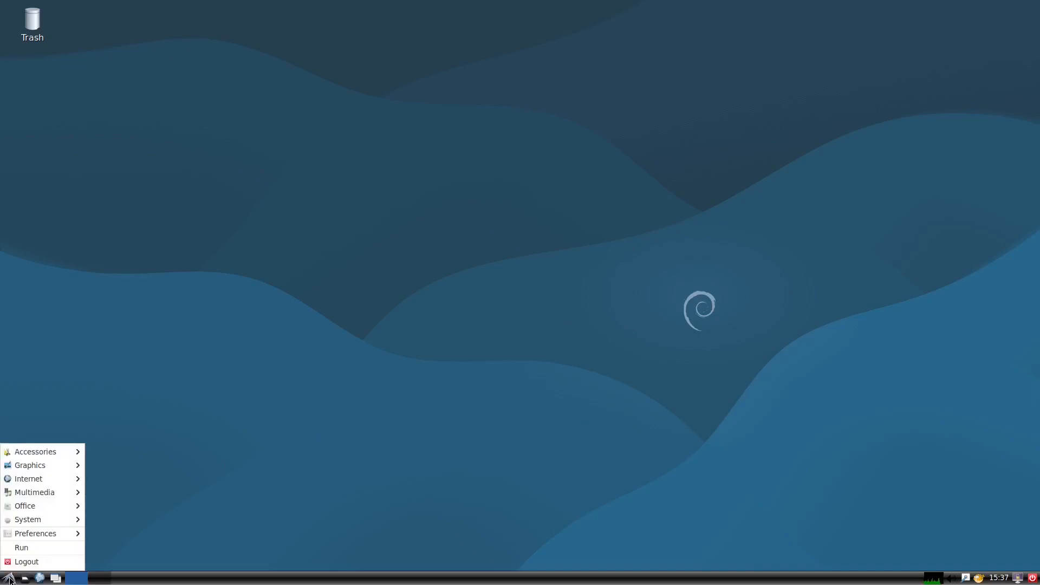
pyautogui.moveTo(57, 535)
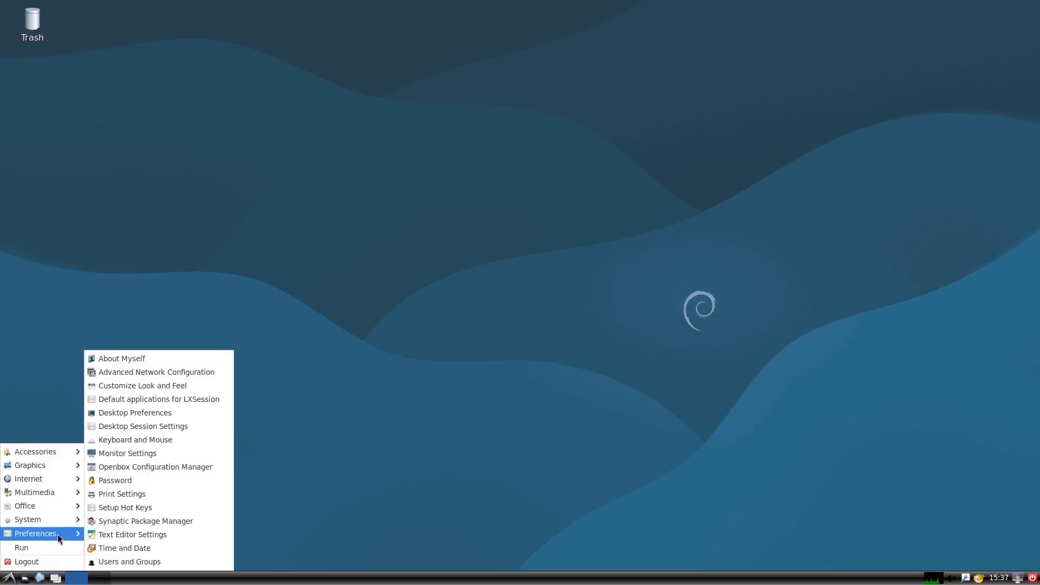
pyautogui.click(27, 562)
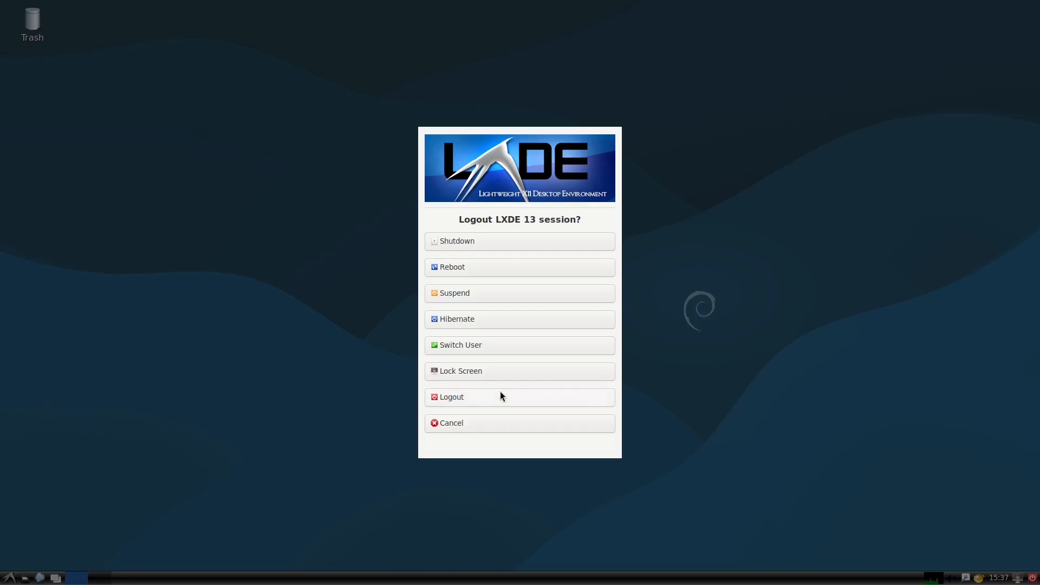
pyautogui.click(508, 243)
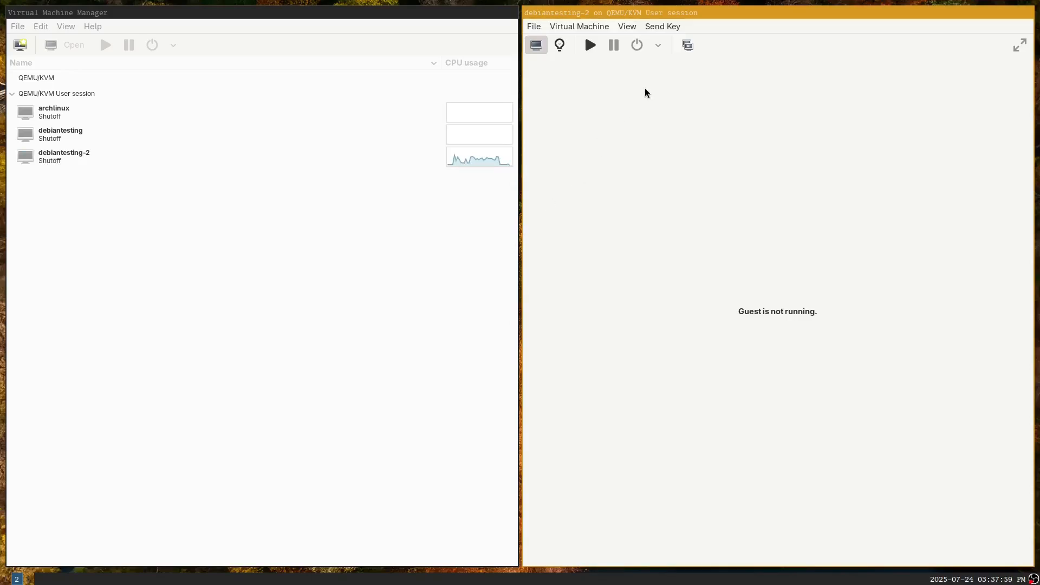
pyautogui.press('super+1')
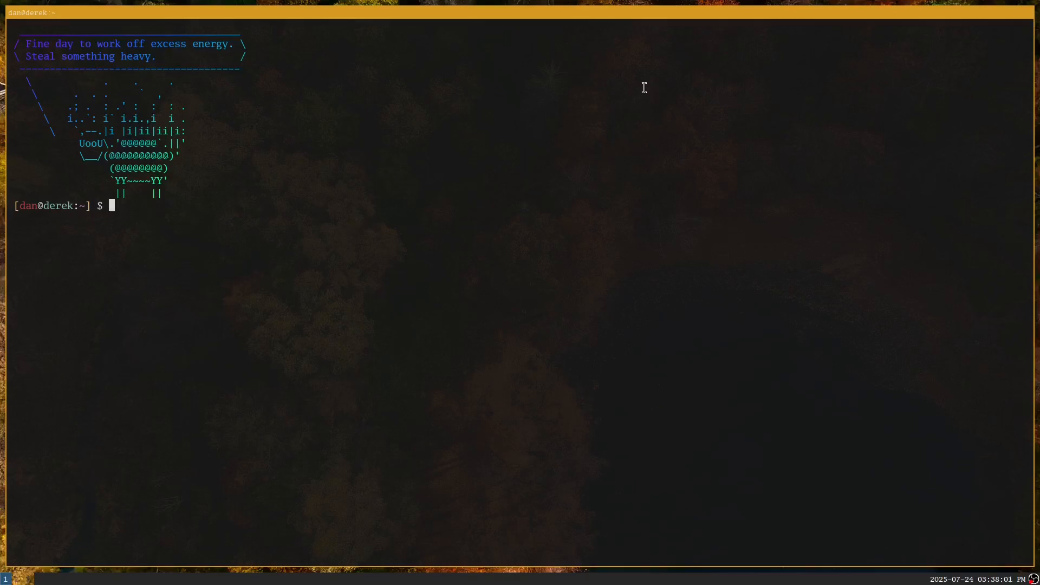